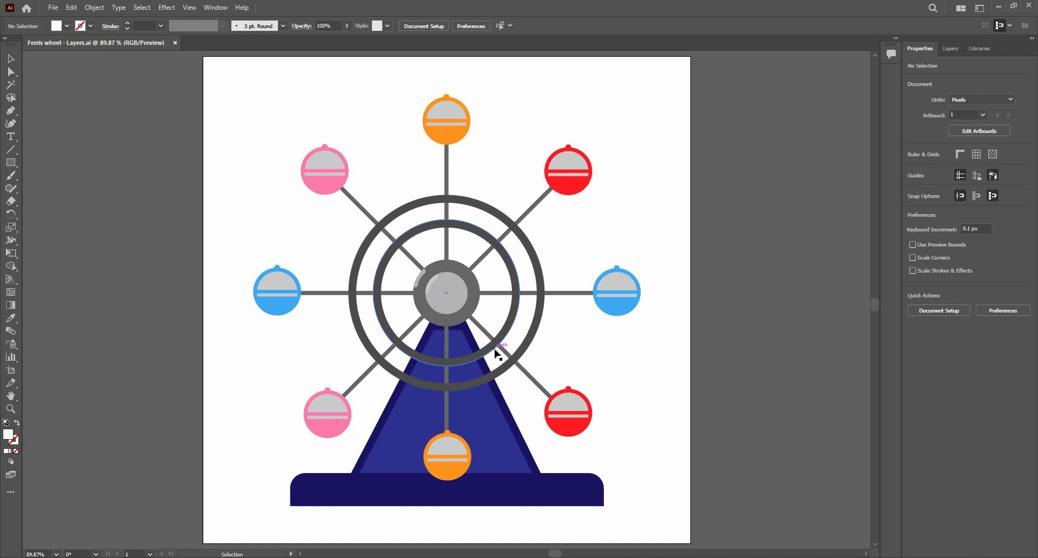
Look over the list of available workspaces and show the layers of the Ferris wheel document.
left_click(986, 8)
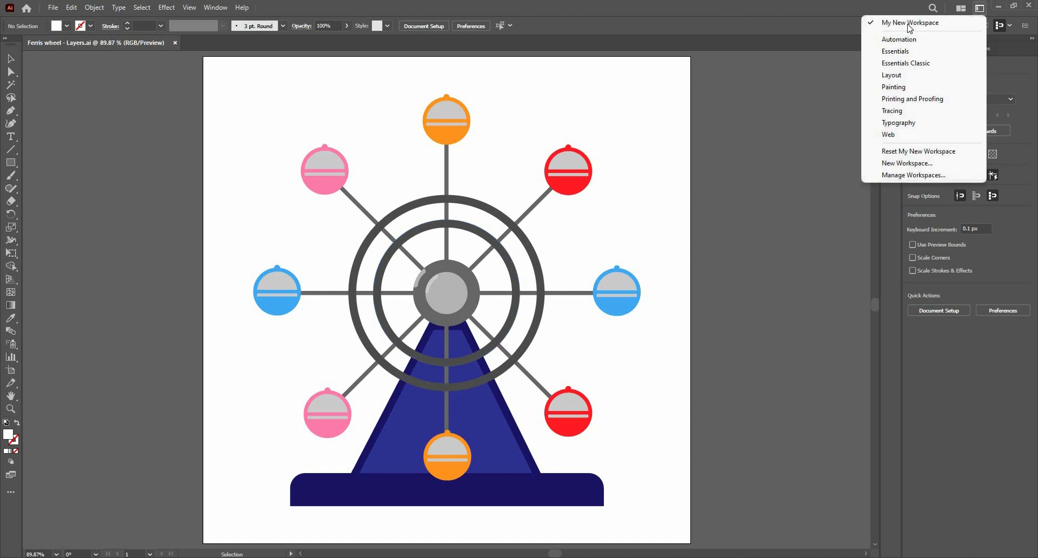
left_click(715, 171)
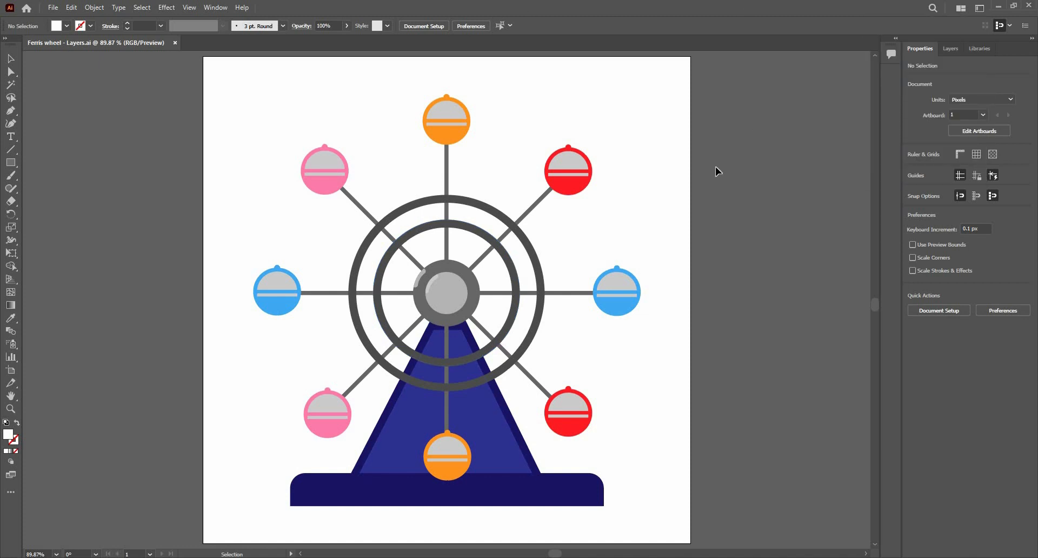
left_click(949, 47)
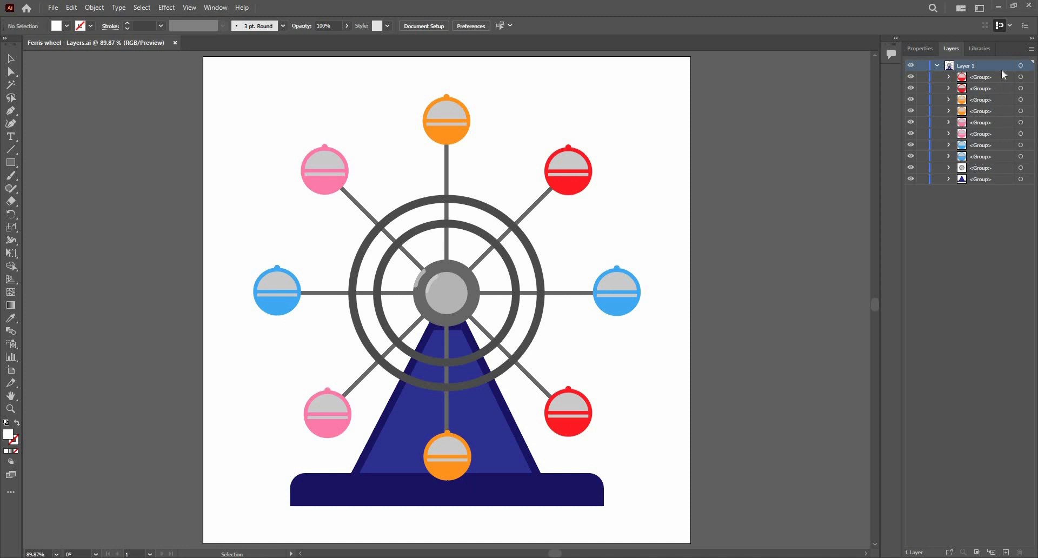
Undock and close the Layers panel, and bring it back by resetting My New Workspace.
left_click_drag(951, 48, 869, 92)
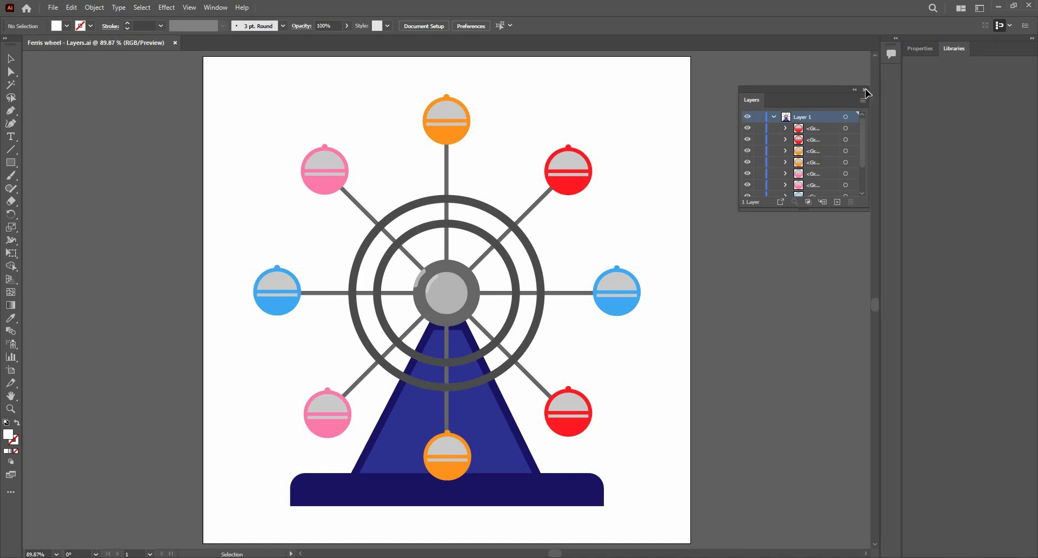
left_click(865, 89)
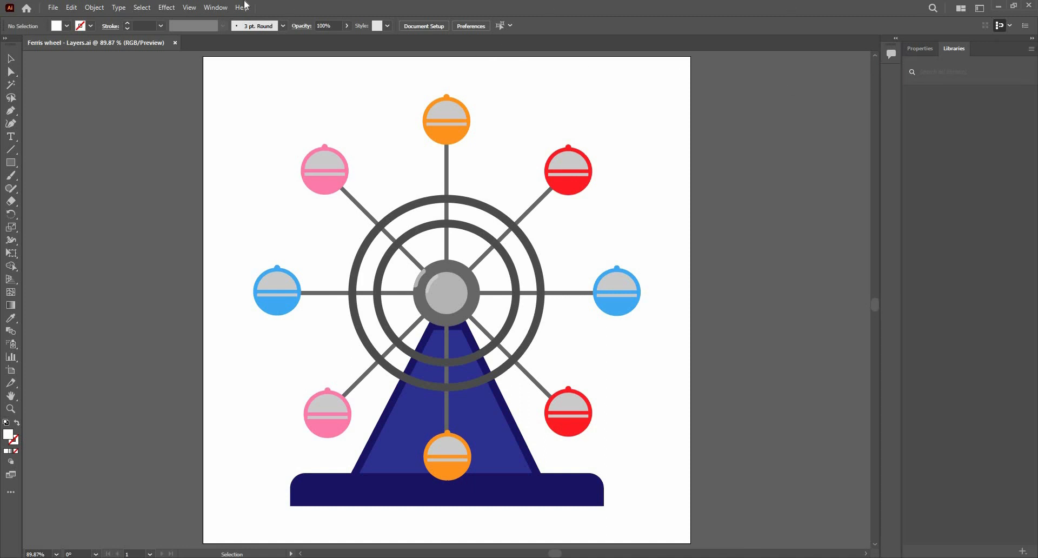
left_click(216, 7)
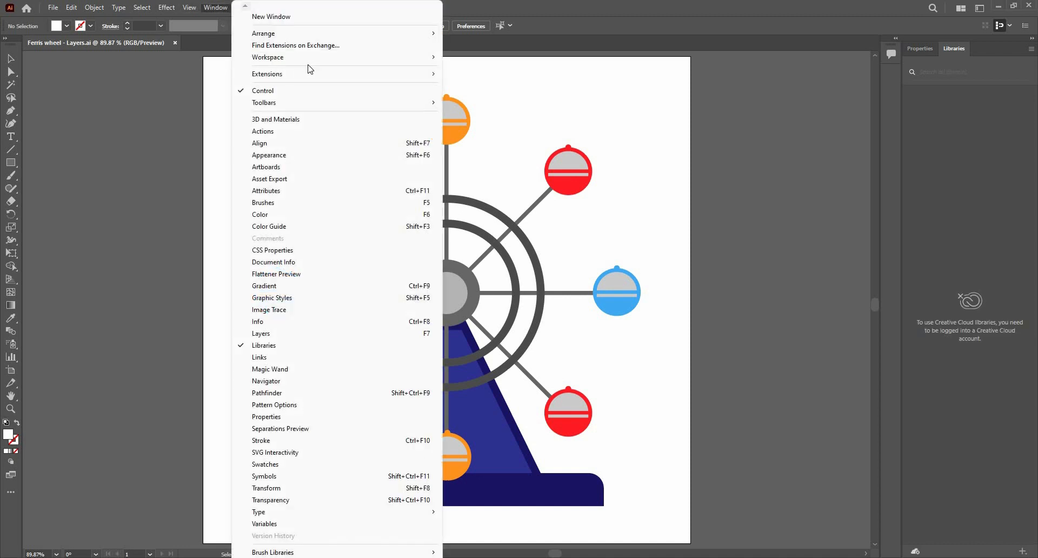
mouse_move(317, 58)
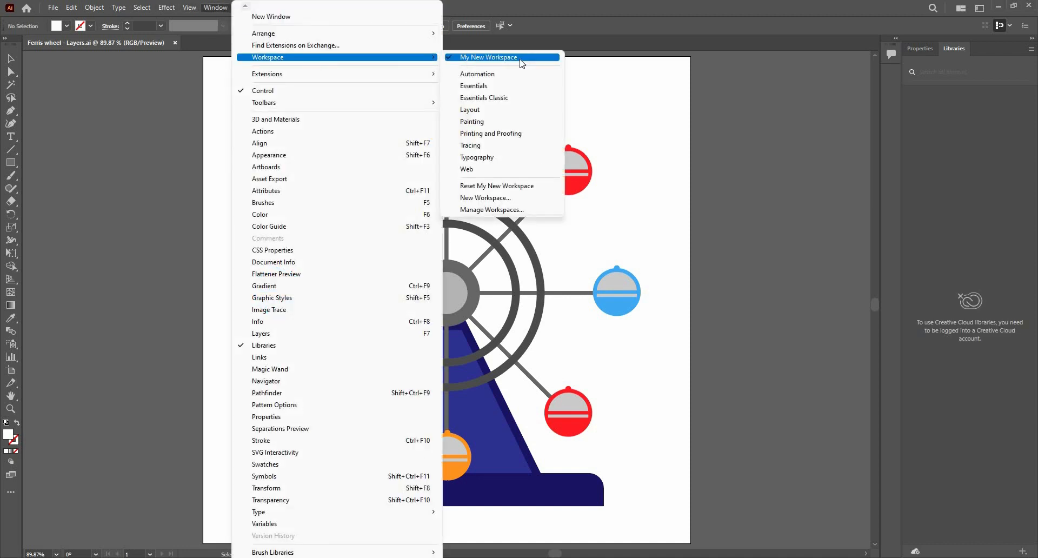
left_click(494, 185)
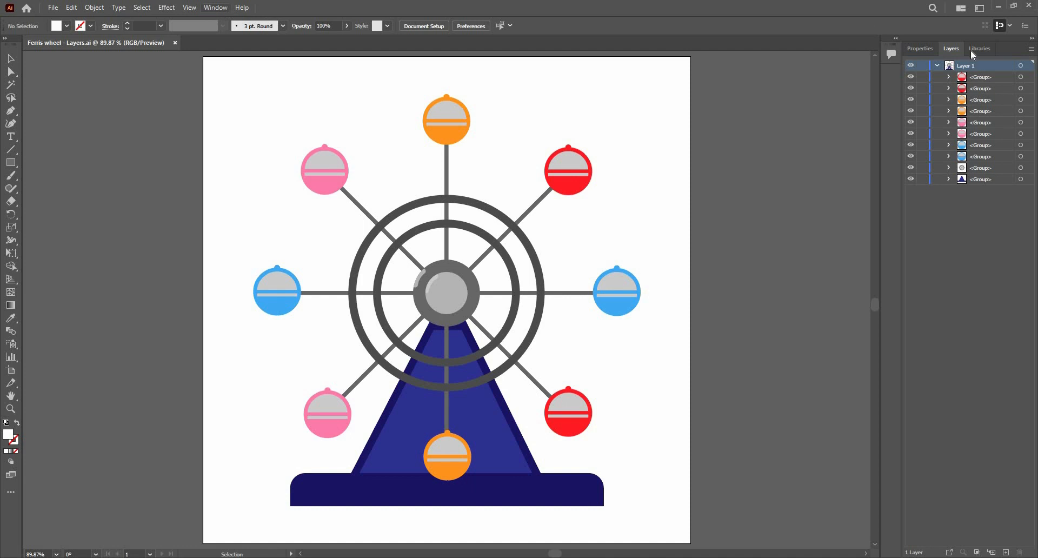
Undock and close the Layers panel, and reopen it docked after Libraries in the panel group.
left_click_drag(951, 49, 822, 115)
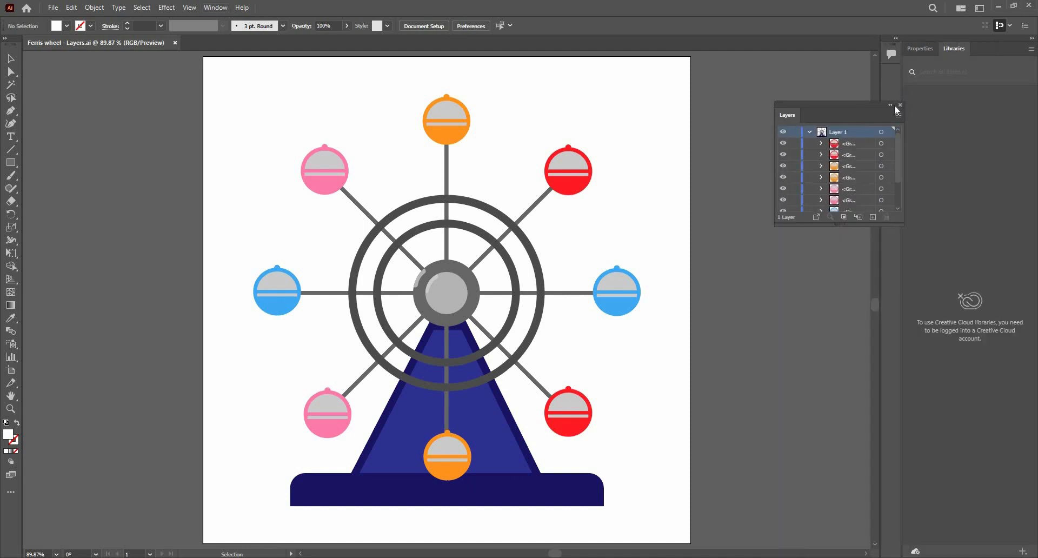
left_click(900, 105)
left_click(215, 7)
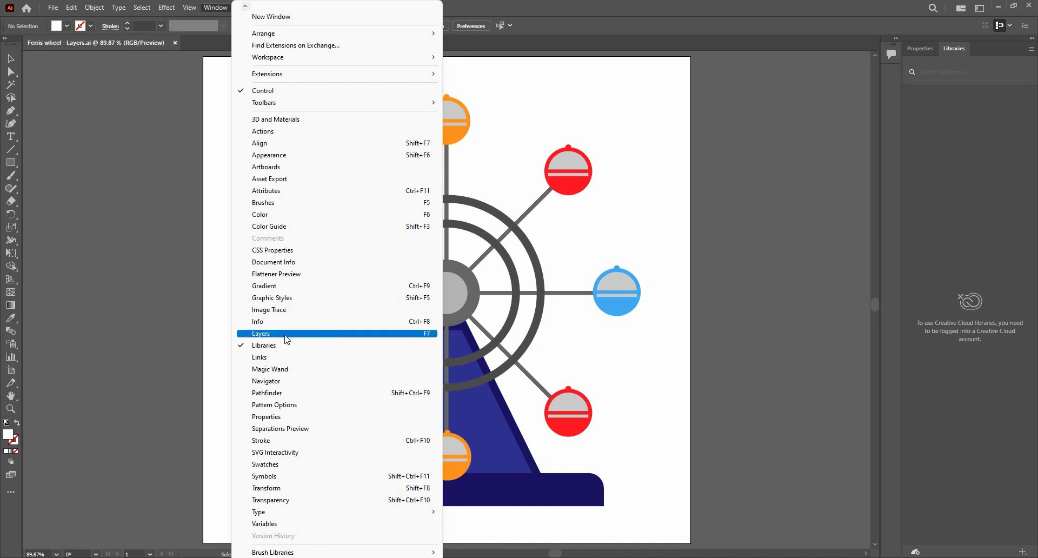
left_click(425, 334)
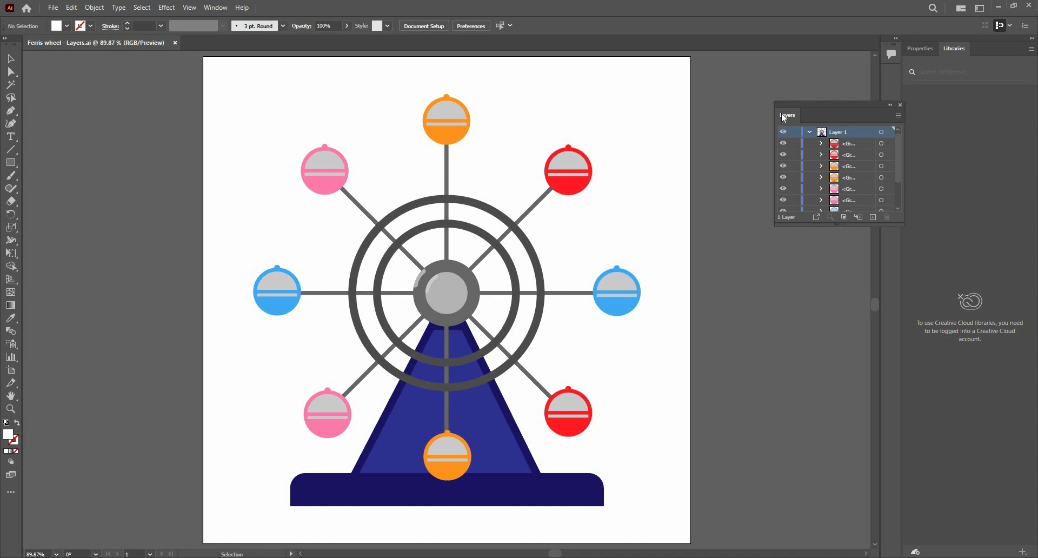
left_click_drag(783, 115, 964, 49)
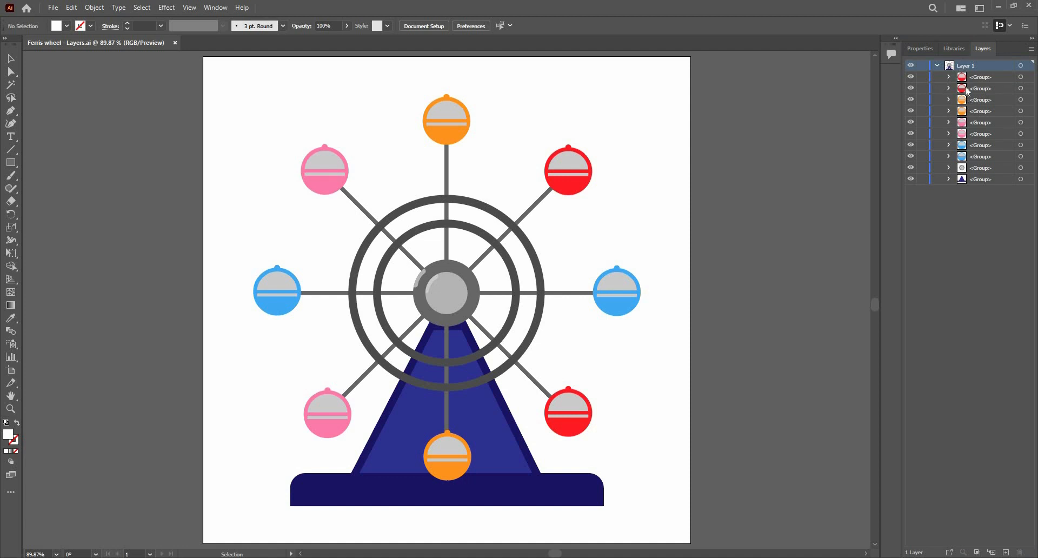
Toggle the visibility of Layer 1 off and back on, and collapse its list of groups.
left_click(910, 66, "ctrl")
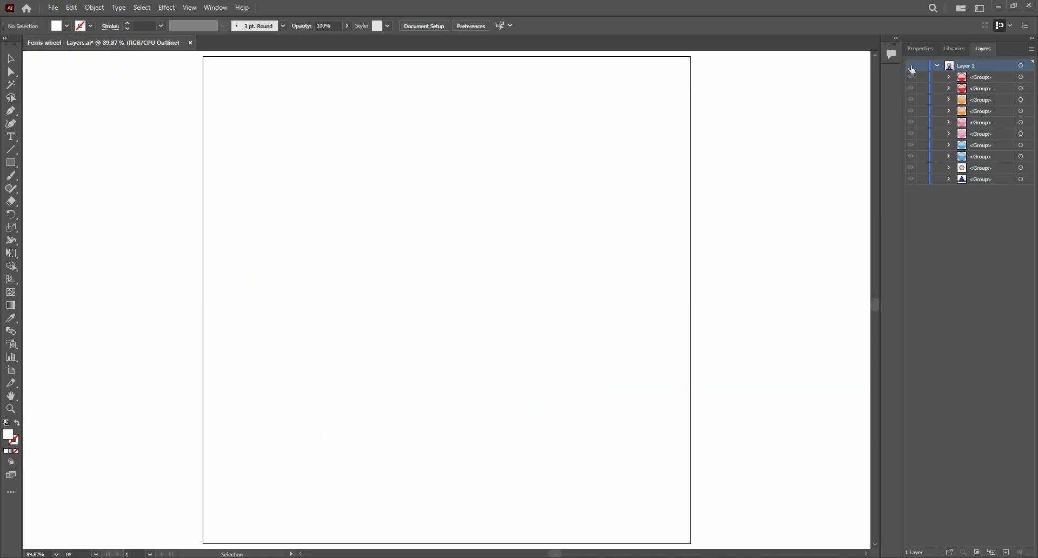
left_click(911, 66, "ctrl")
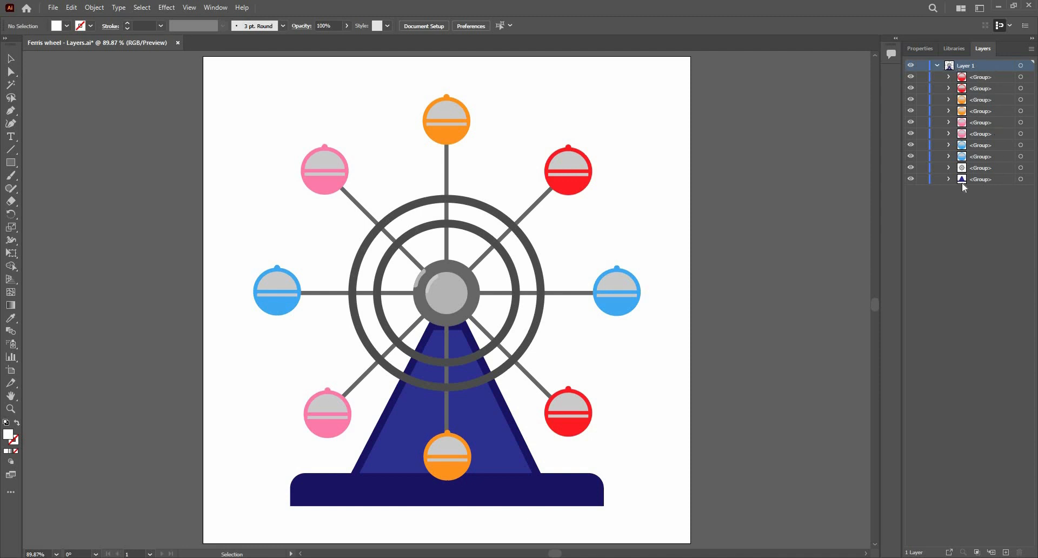
left_click(937, 66)
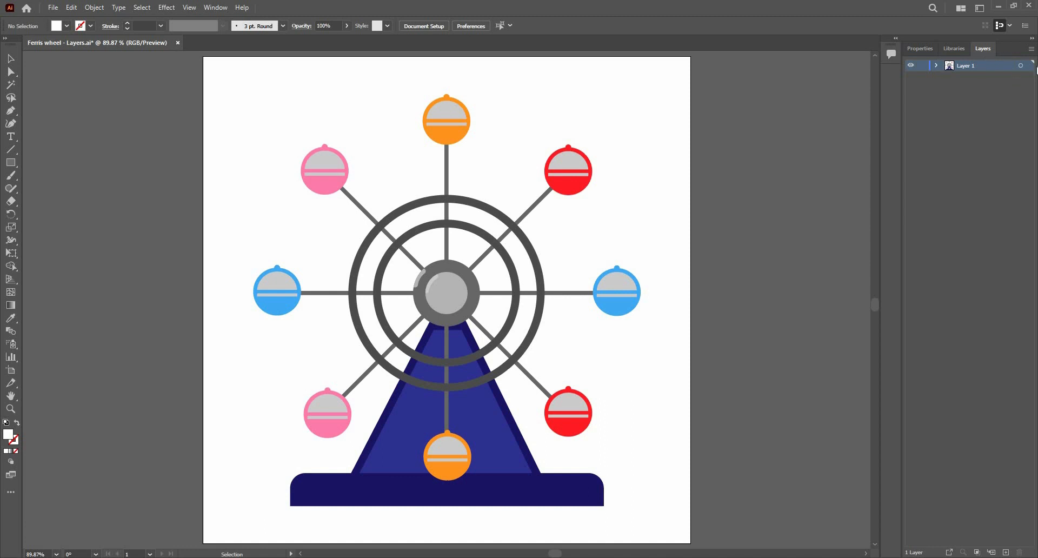
left_click(937, 65)
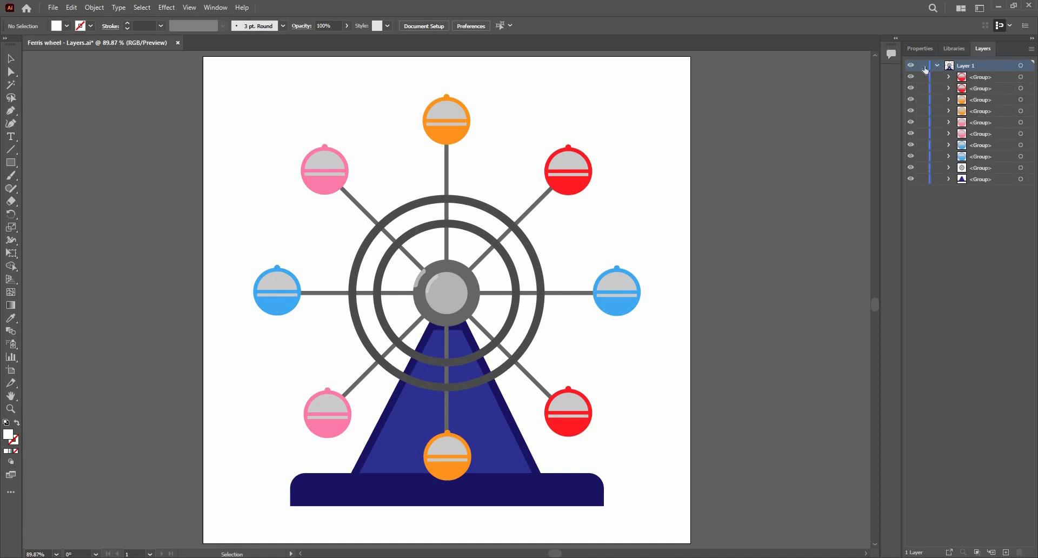
left_click(937, 66)
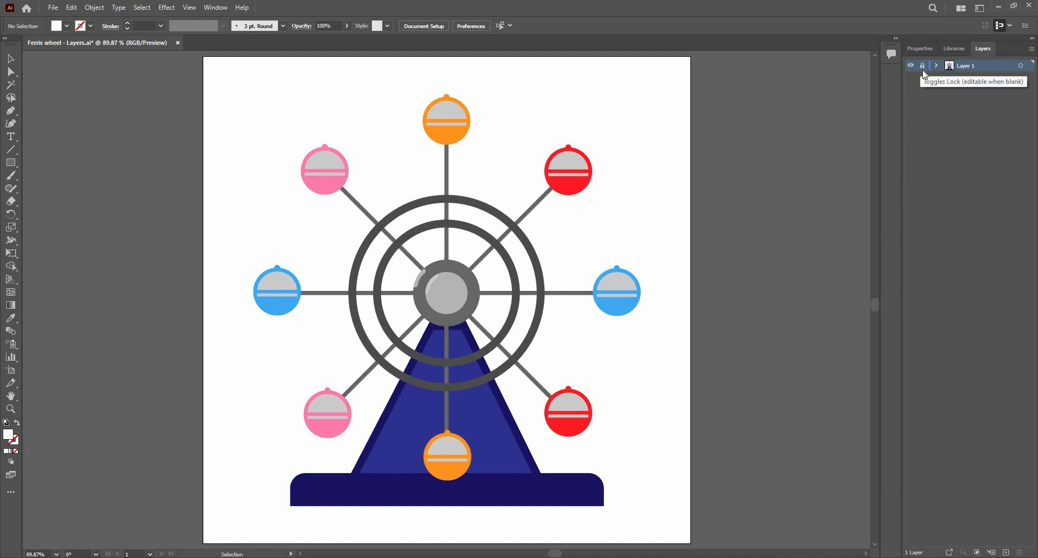
Lock Layer 1 against editing and unlock it again.
left_click(922, 66)
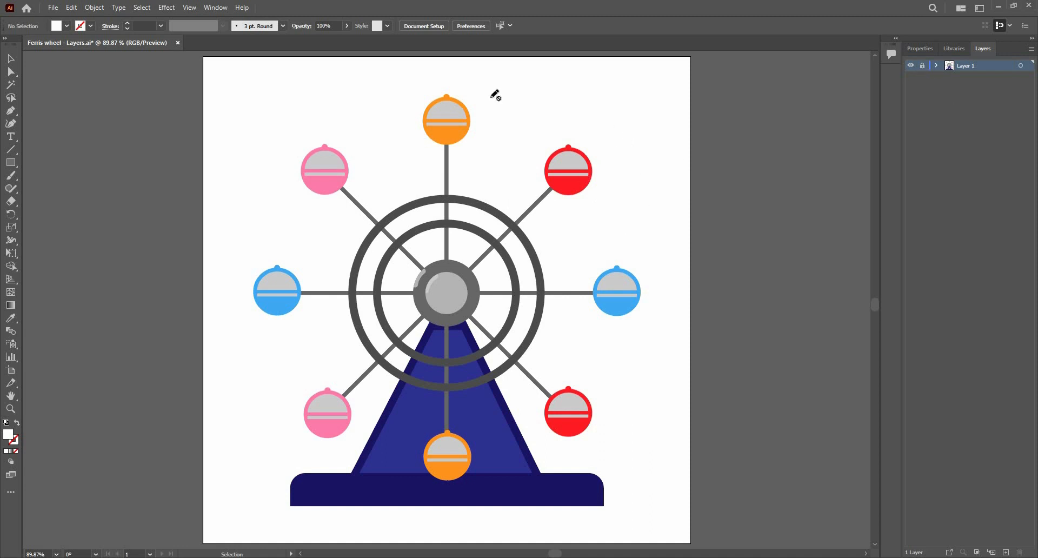
left_click(923, 65)
Select all the artwork on Layer 1, try moving it upward on the artboard, and undo the move.
left_click(1021, 67)
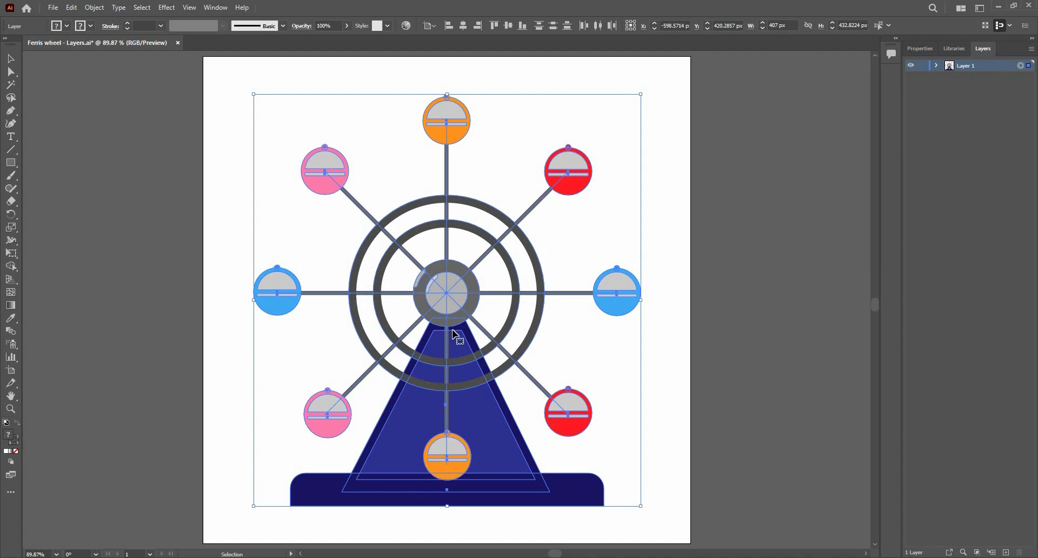
left_click_drag(488, 466, 488, 338)
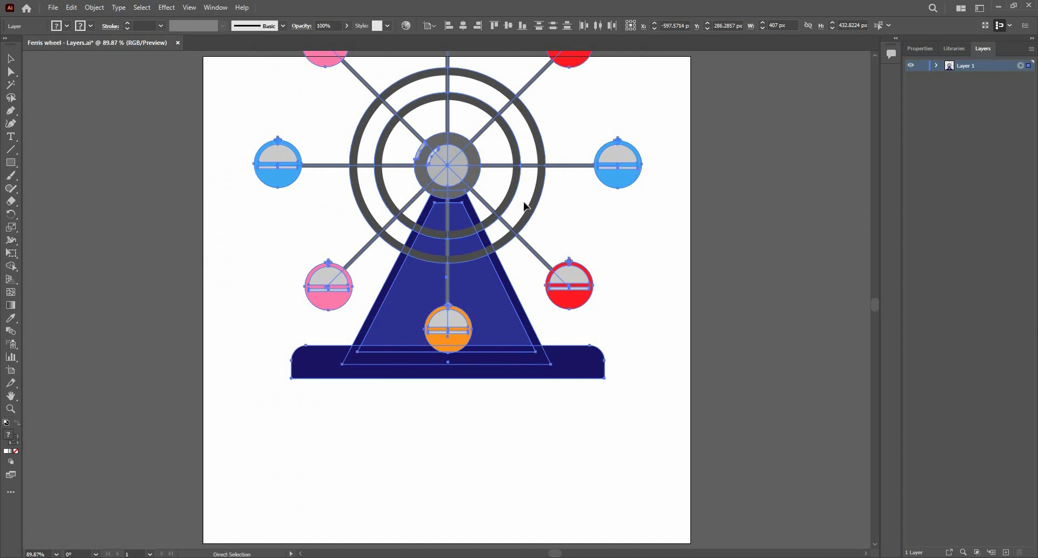
key("ctrl+z")
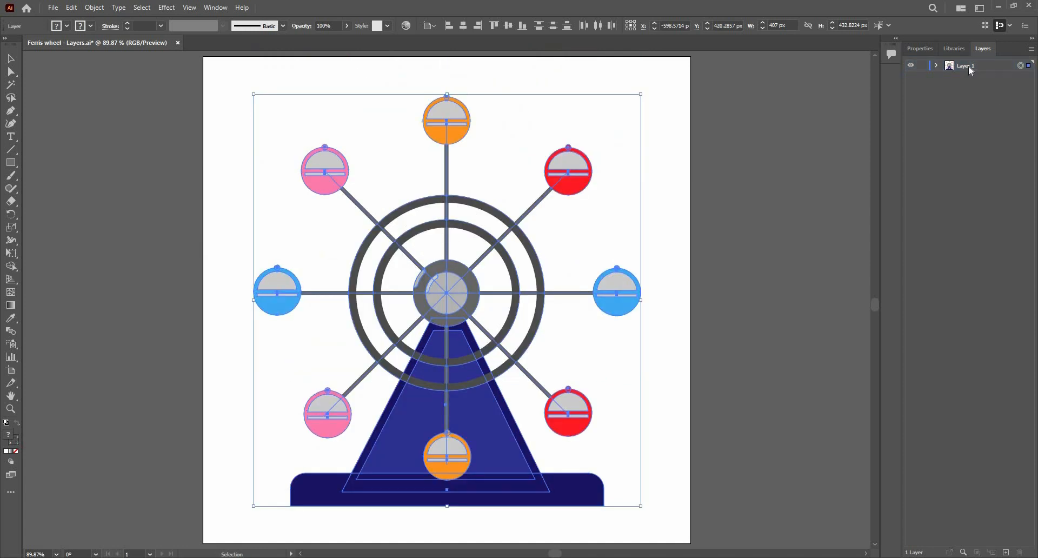
left_click(954, 70)
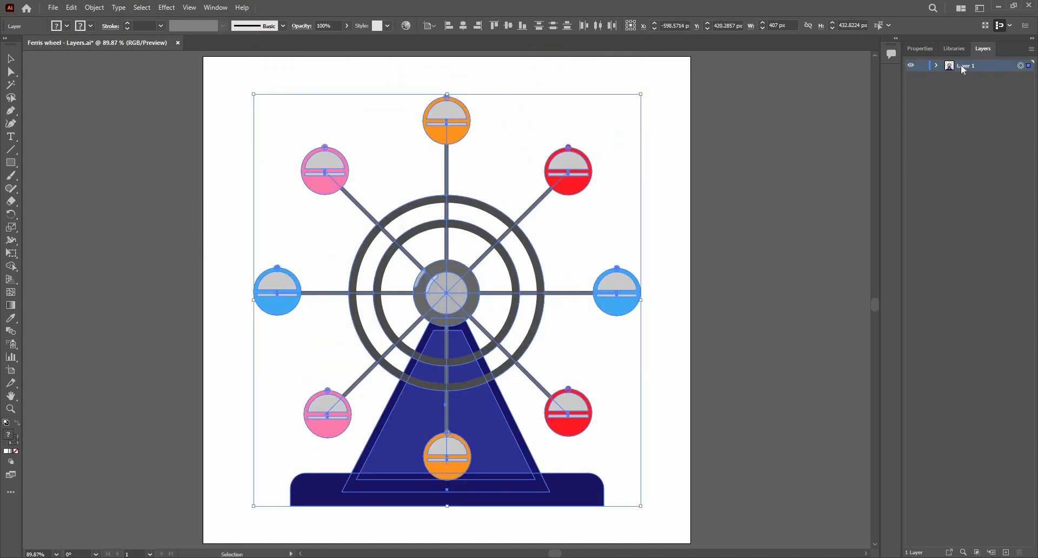
double_click(961, 65)
left_click(967, 69)
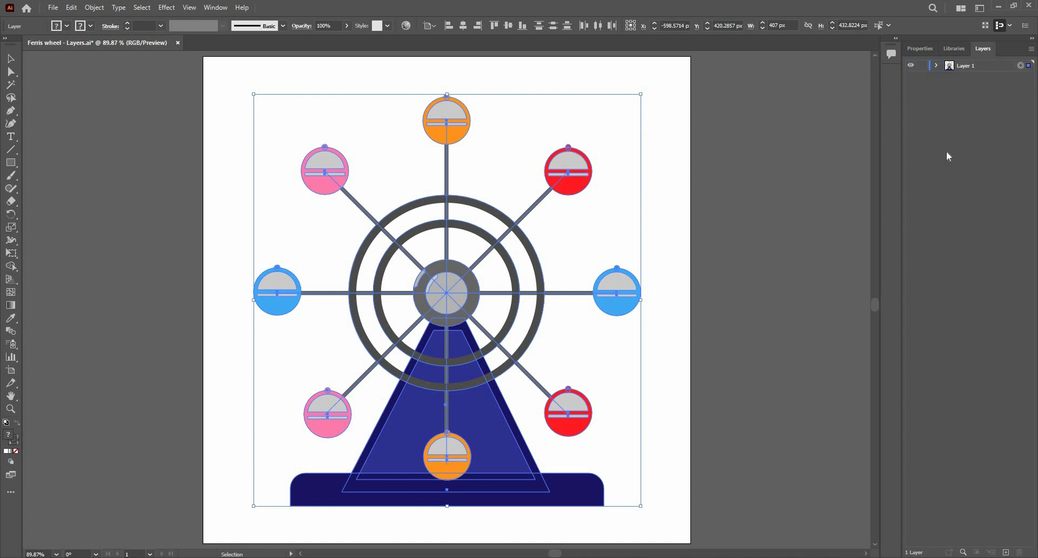
Expand Layer 1 and its topmost group to examine their contents, and collapse both again.
left_click(936, 66)
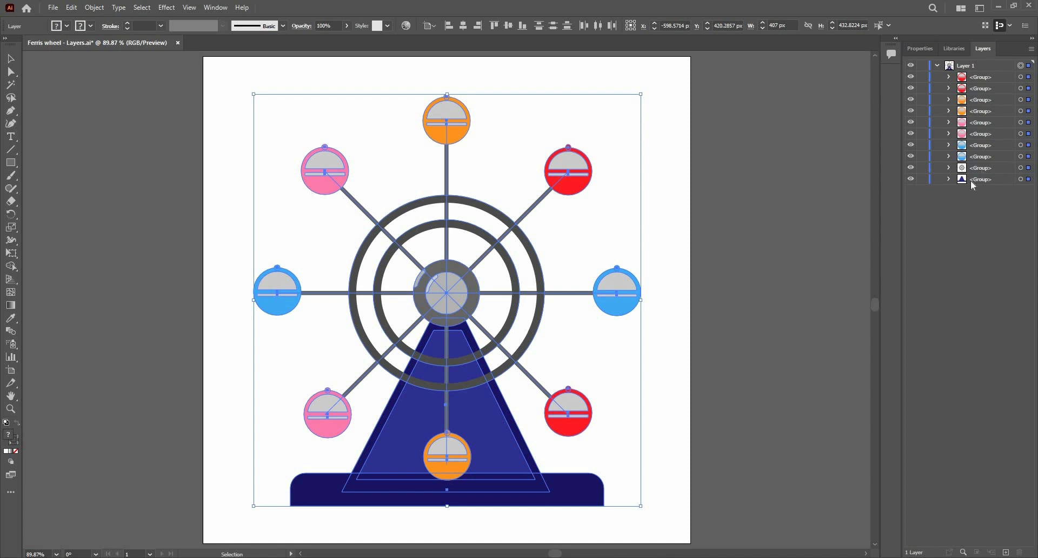
left_click(953, 70)
left_click(950, 77)
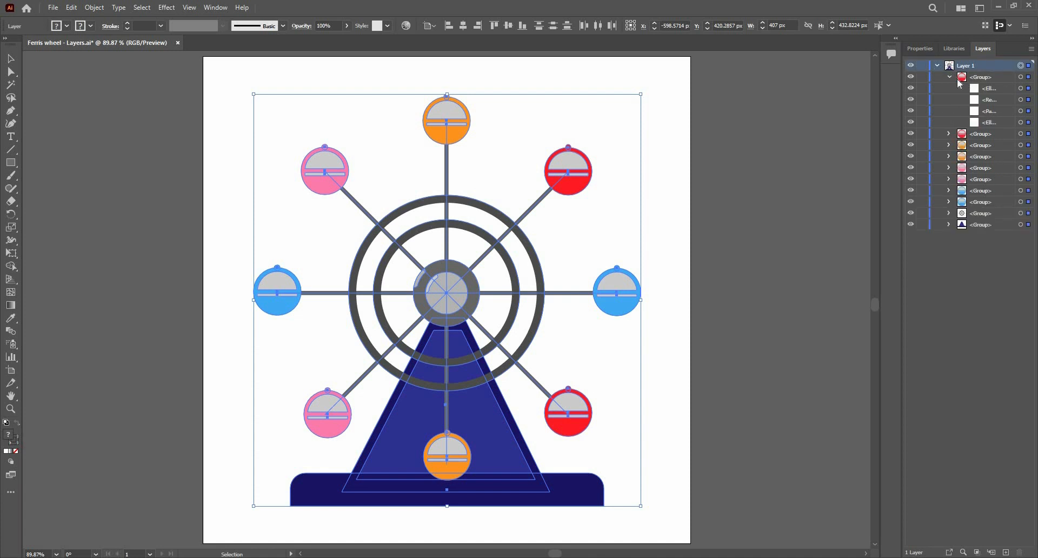
left_click(950, 77)
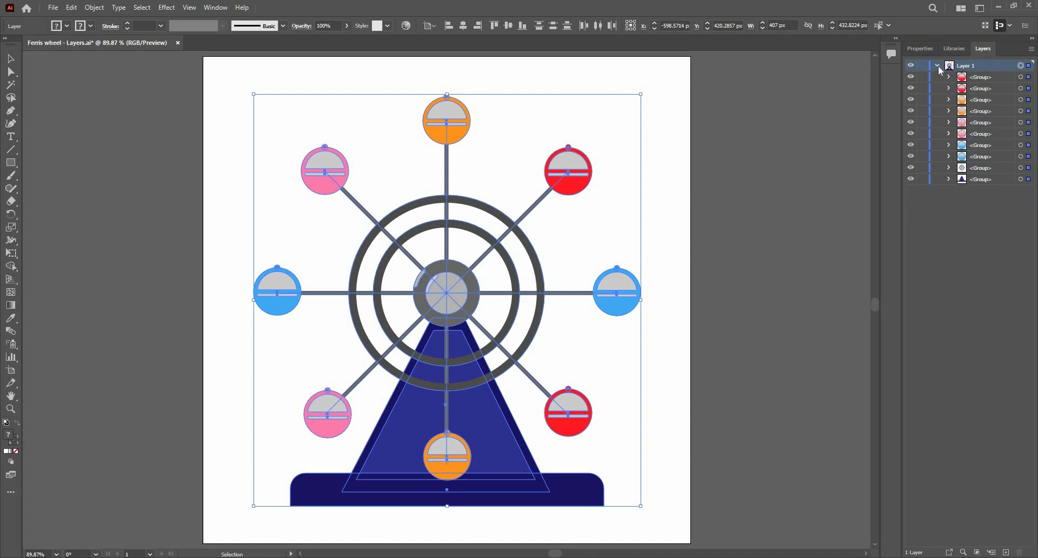
left_click(937, 65)
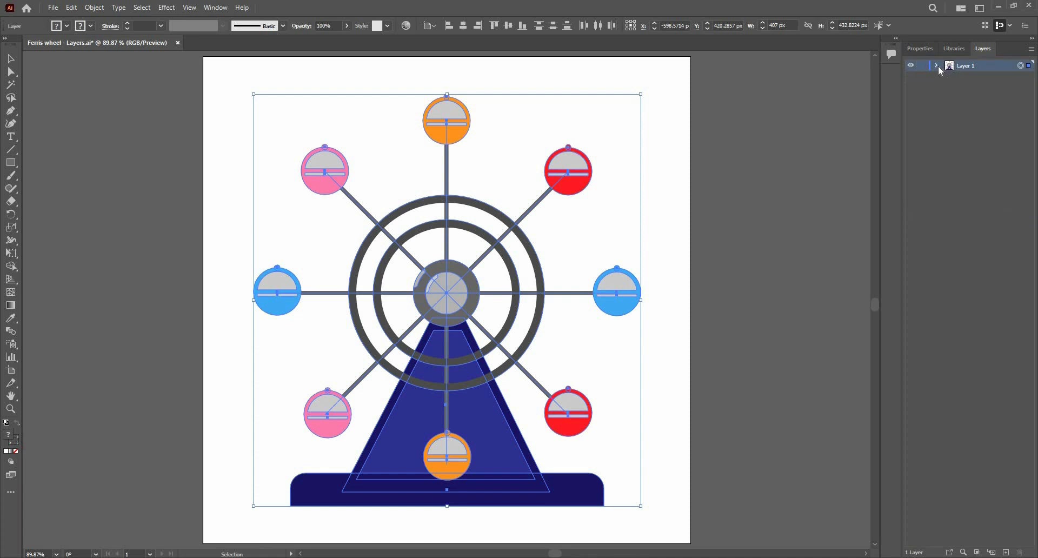
Create ten new empty layers above Layer 1.
left_click(1005, 552)
left_click(1006, 552)
left_click(1006, 553)
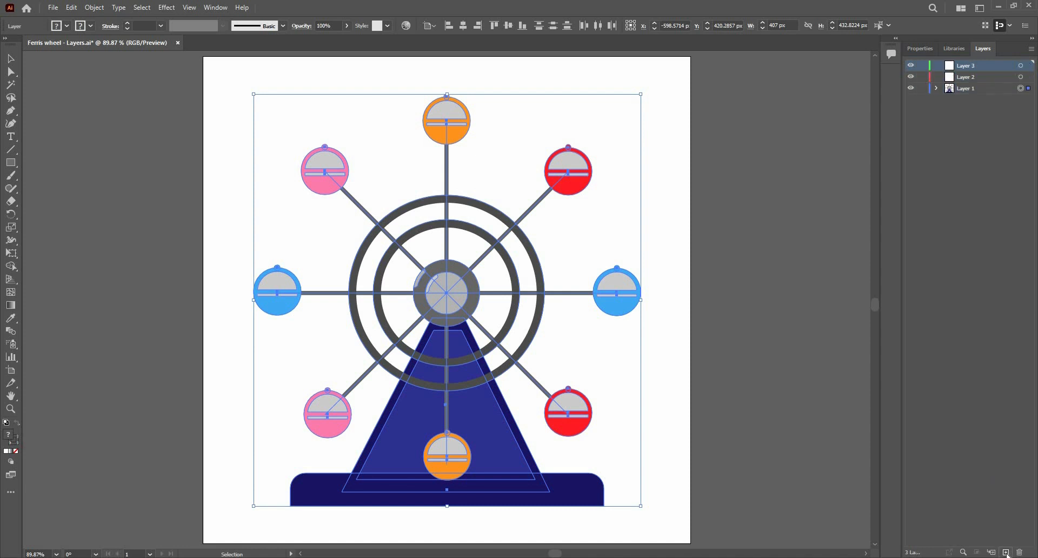
left_click(1006, 552)
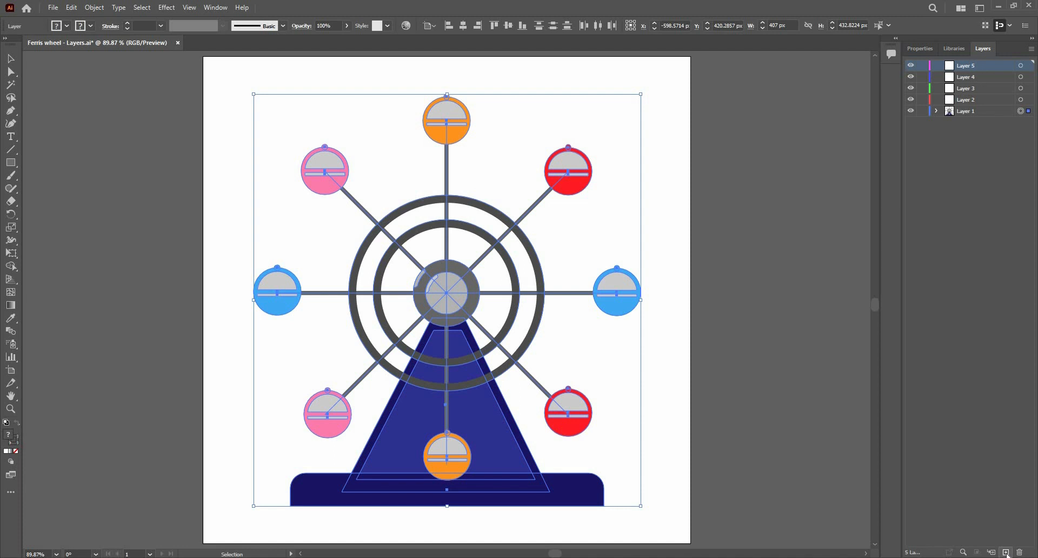
left_click(1006, 552)
left_click(1005, 552)
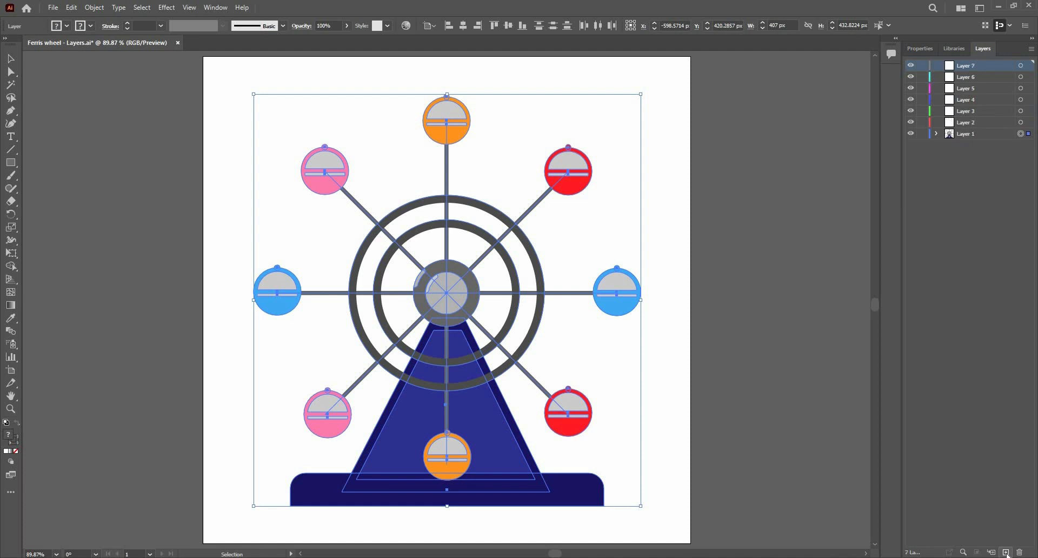
left_click(1006, 553)
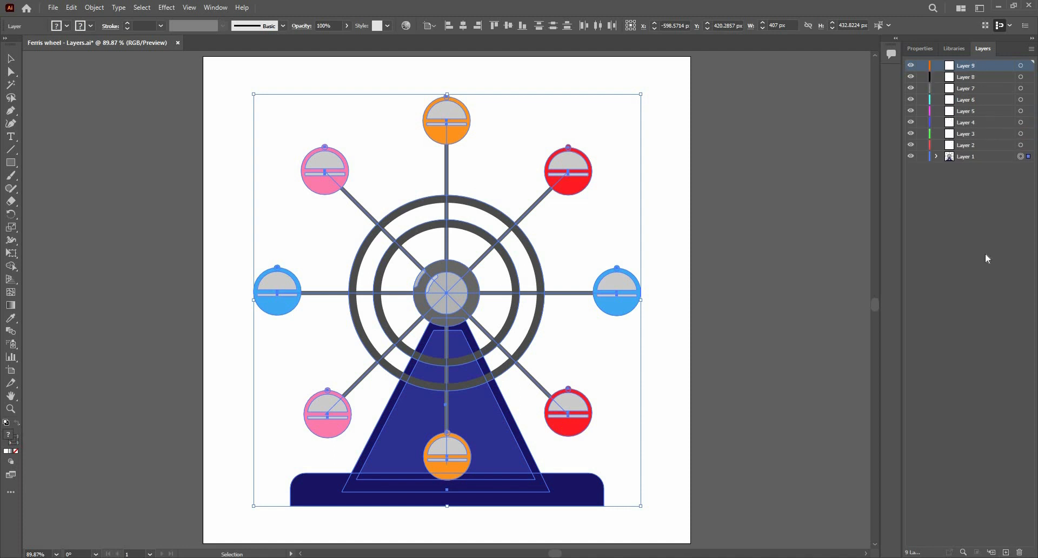
left_click(1007, 552)
left_click(1006, 552)
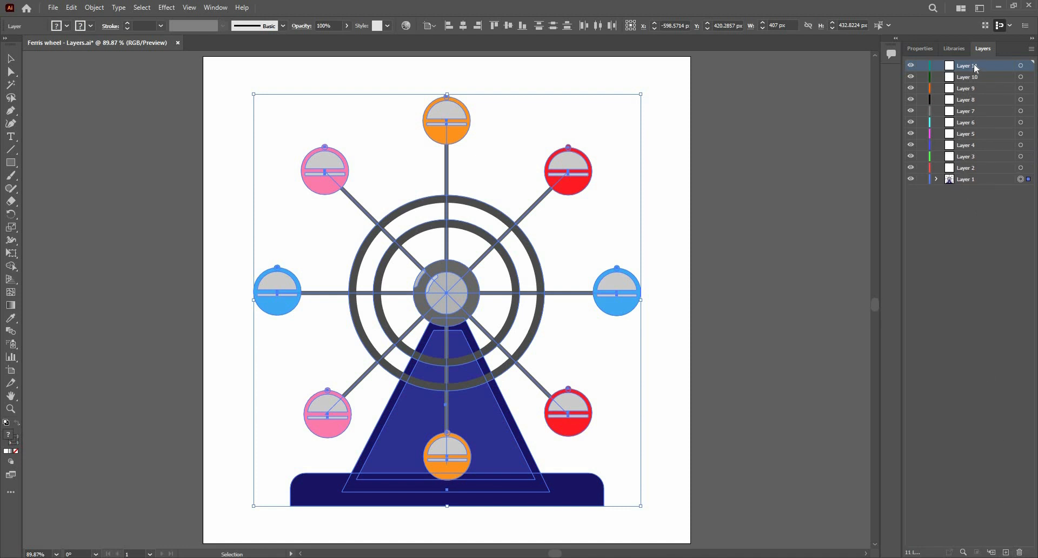
Delete the topmost empty layer and add four more new layers to the stack.
left_click(1018, 552)
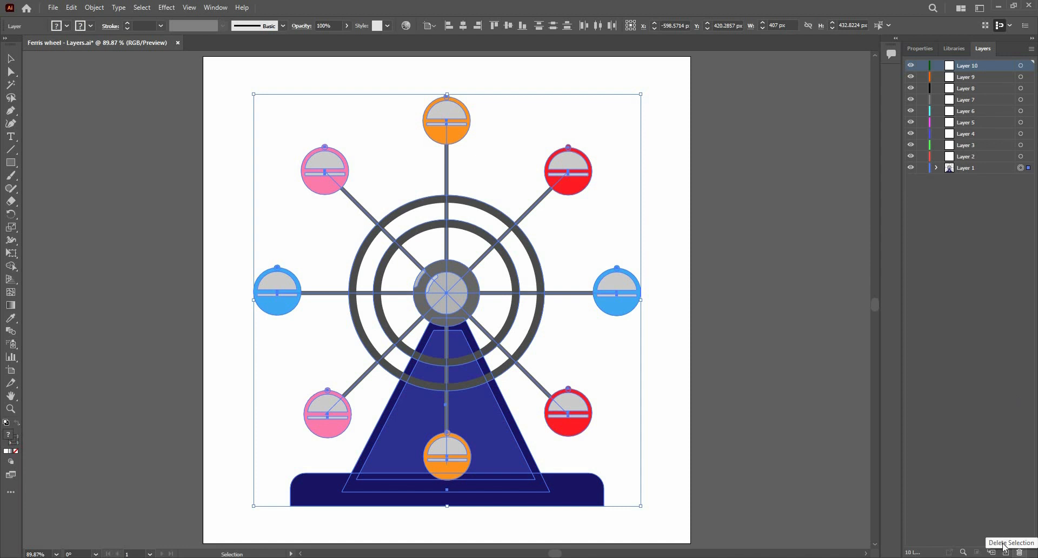
left_click(1006, 552)
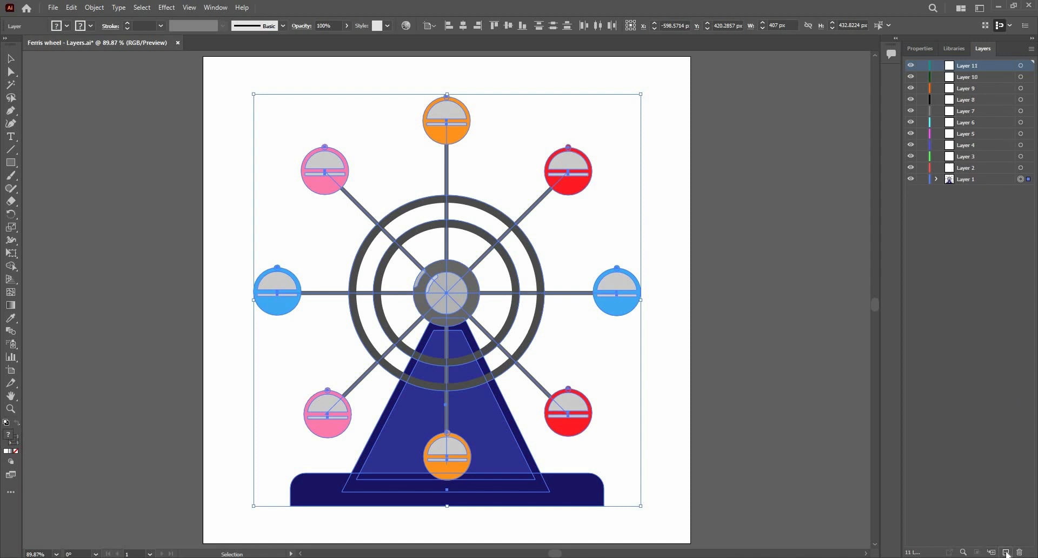
left_click(1006, 552)
left_click(1006, 552)
left_click(1007, 553)
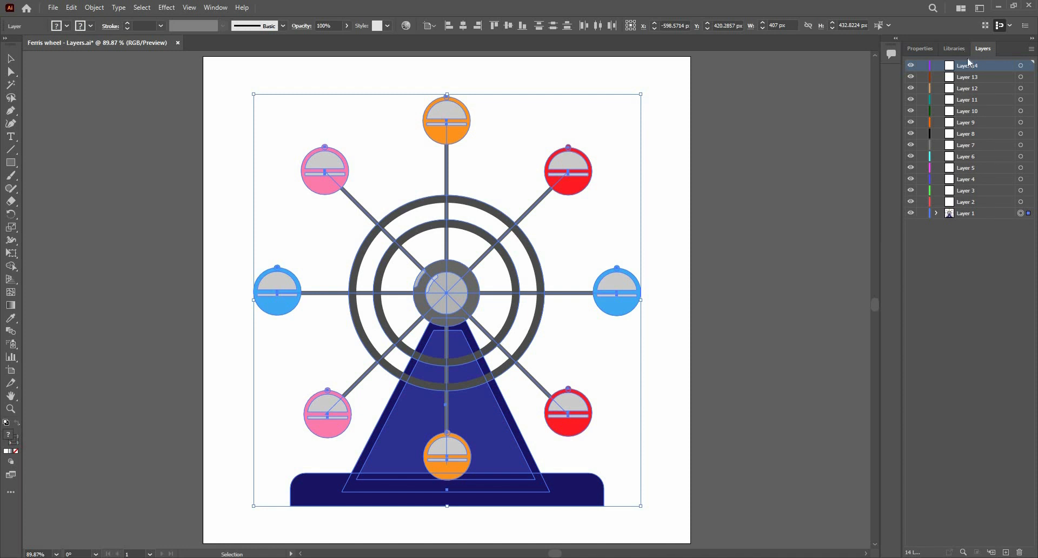
Delete the four topmost empty layers, Layer 11 through Layer 14.
left_click(972, 82)
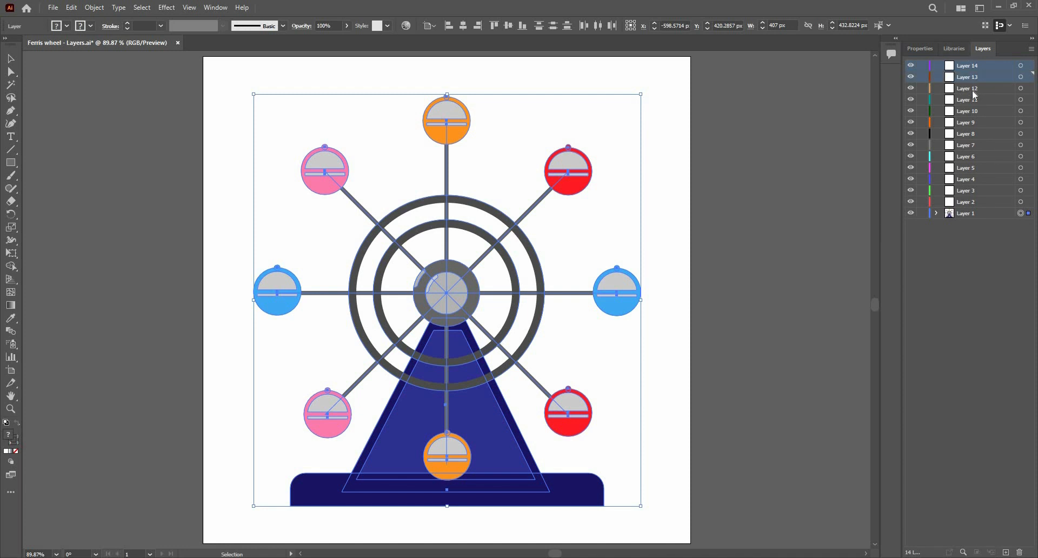
left_click(972, 90)
left_click(992, 99)
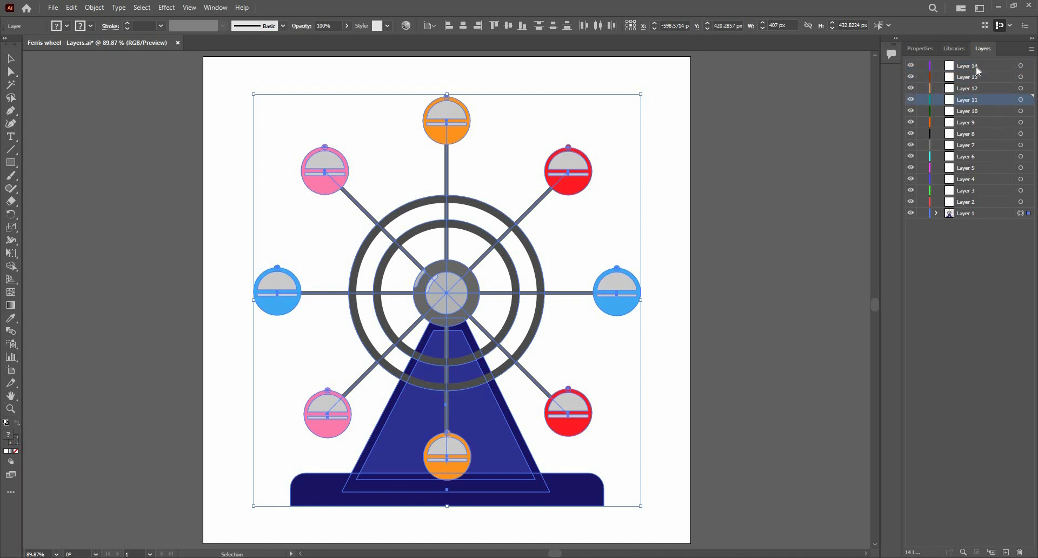
left_click(975, 66)
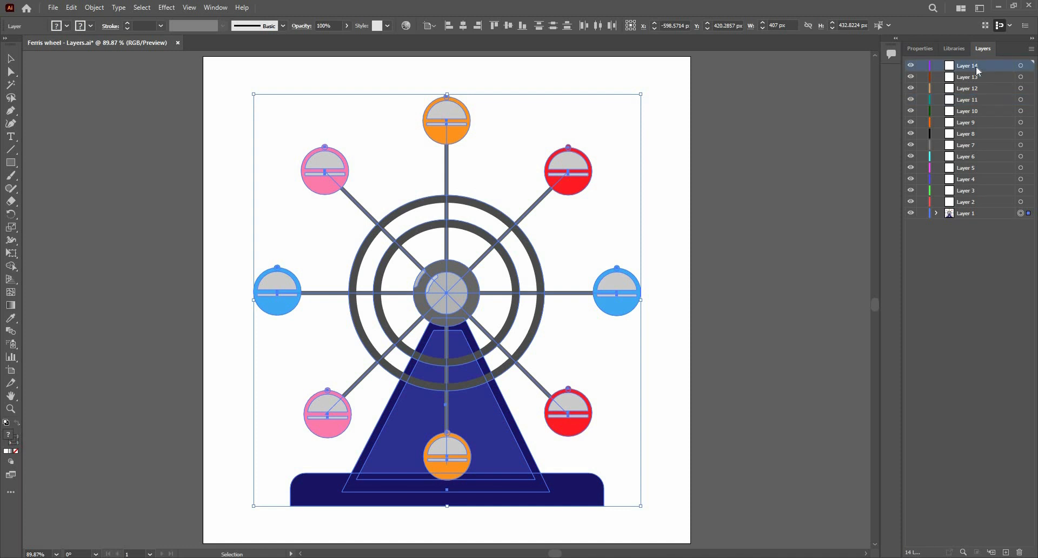
left_click(975, 100, "shift")
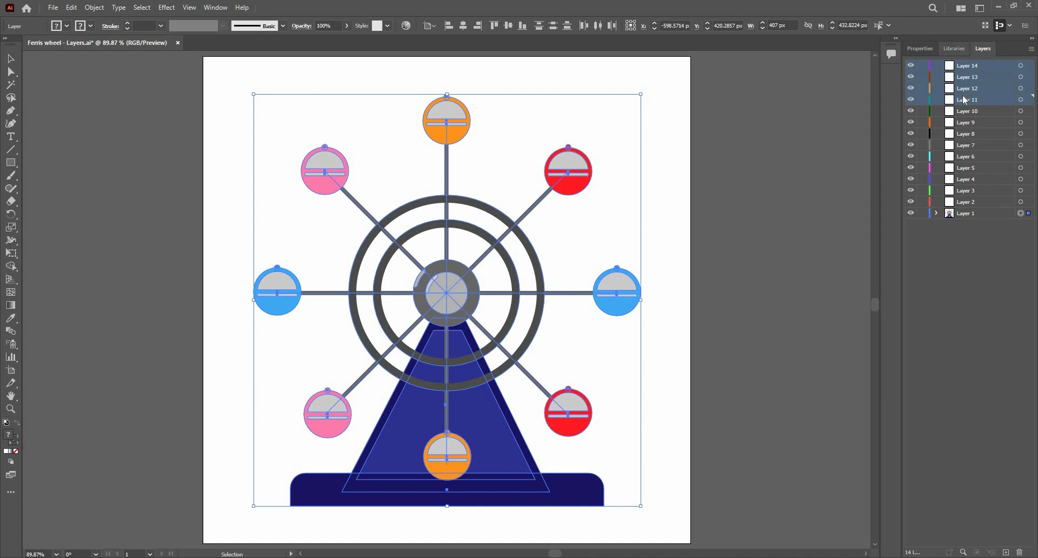
left_click(1020, 552)
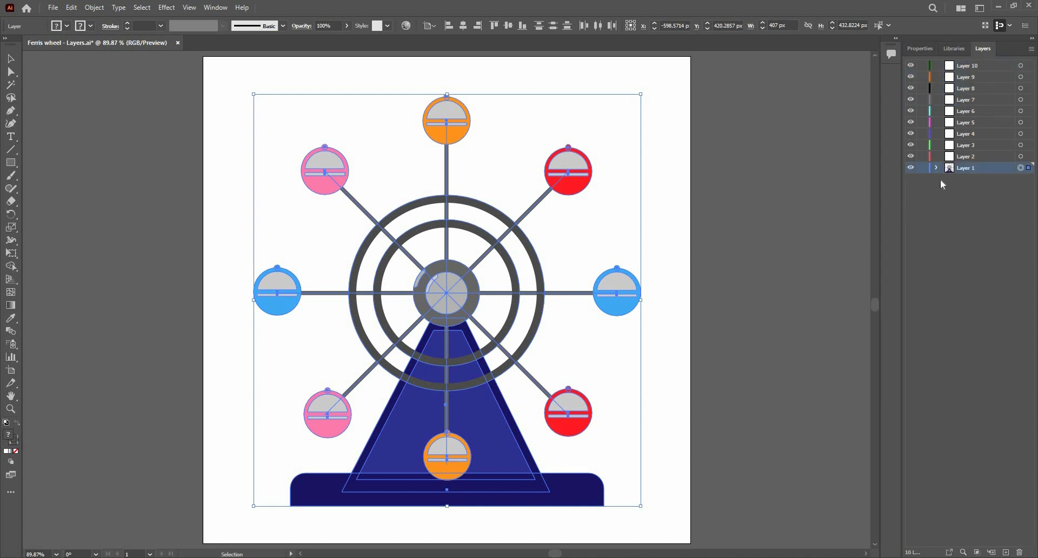
Deselect the artwork, and rename Layer 2 as "Red cabin 1" and Layer 3 as "Red Cabin 2".
left_click(967, 160)
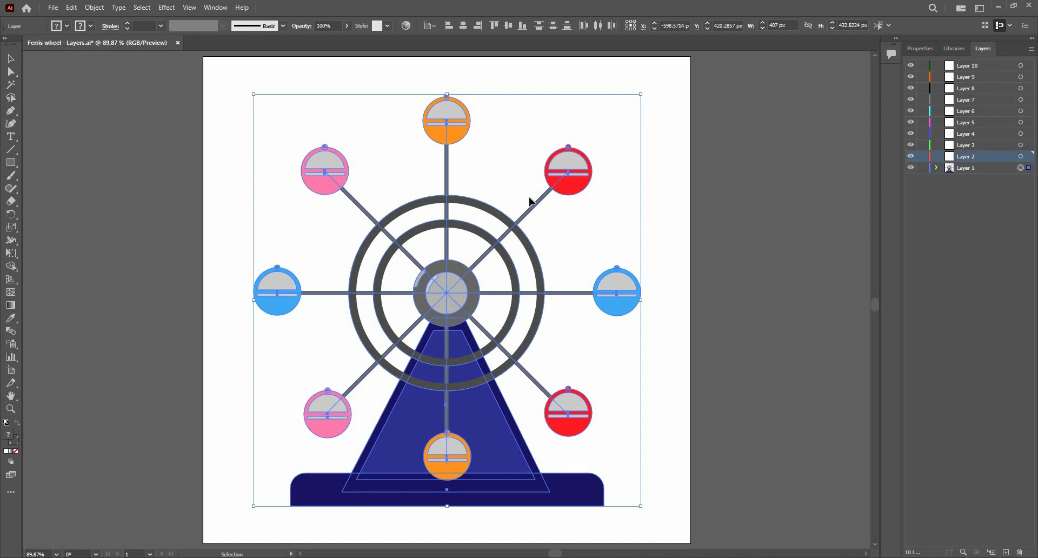
left_click(593, 216)
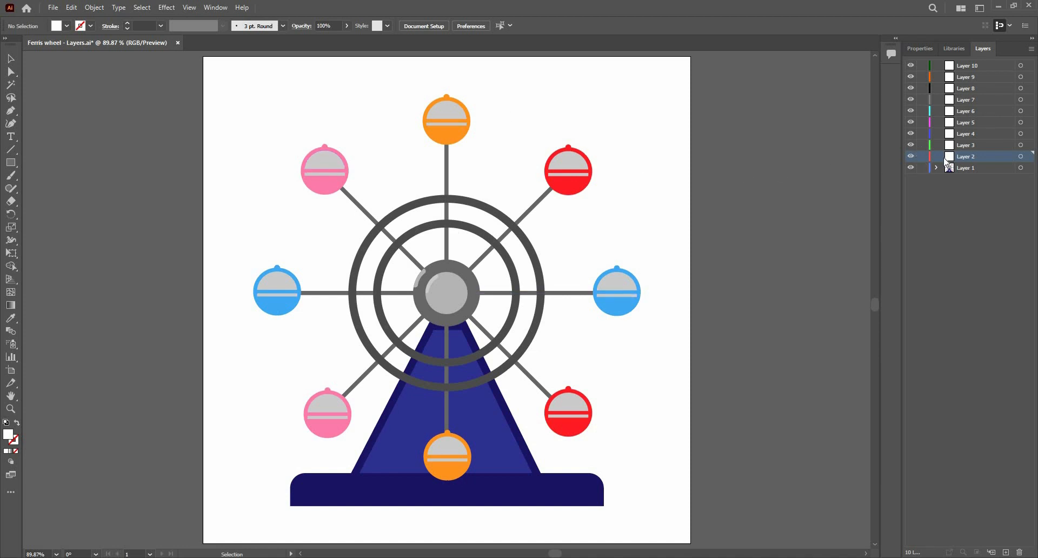
double_click(969, 157)
type("Red cabin 1")
left_click(968, 145)
double_click(969, 145)
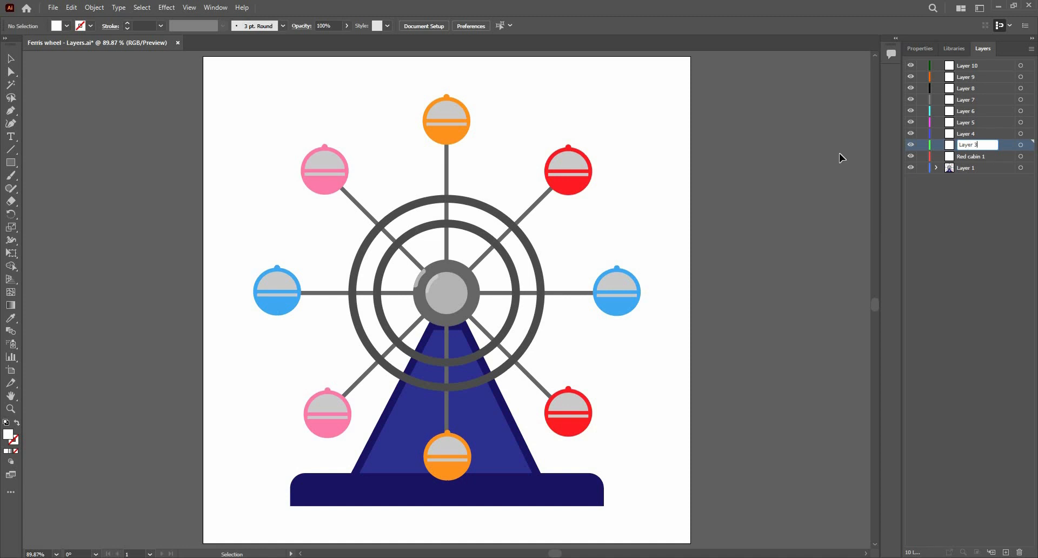
key("ctrl+a")
type("Re")
Rename Layer 4 as "Pink cabin 1" and Layer 5 as "Pink cabin 2".
double_click(975, 133)
left_click(975, 133)
key("ctrl+a")
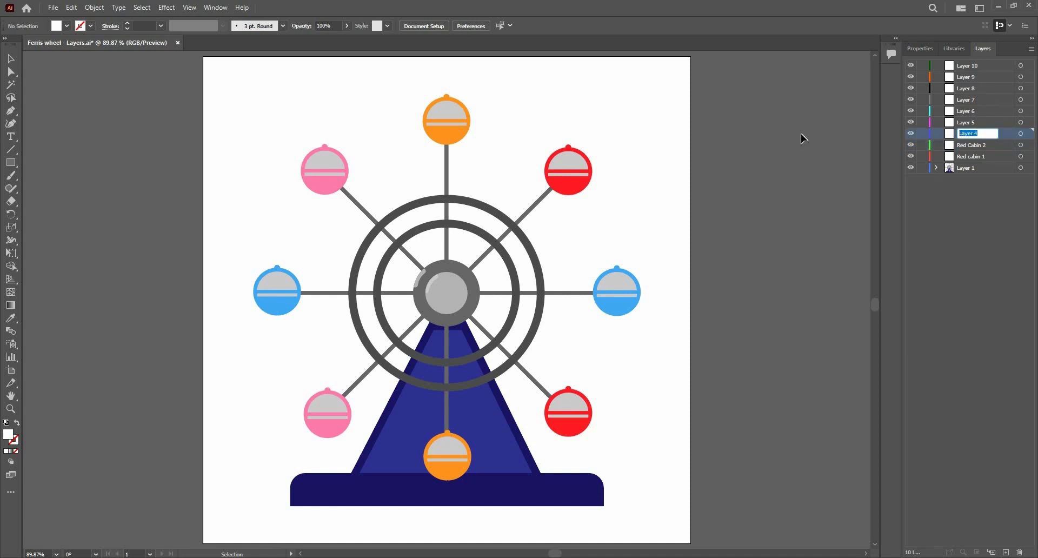
type("Pink cabin 1")
double_click(970, 121)
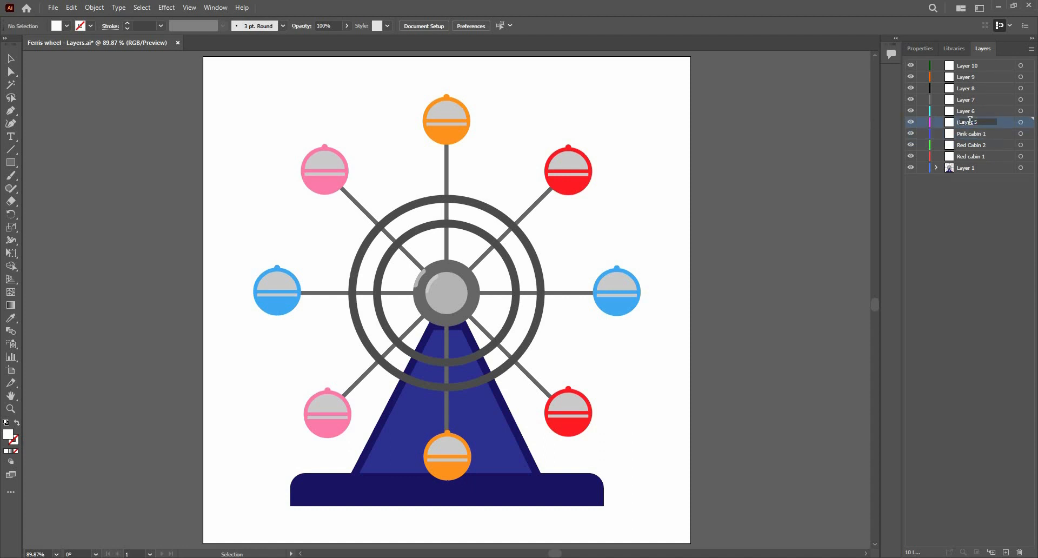
type("Pink cabin 2")
Rename Layer 6 as "orange cabin 1" and Layer 7 as "orange cabin 2".
double_click(969, 111)
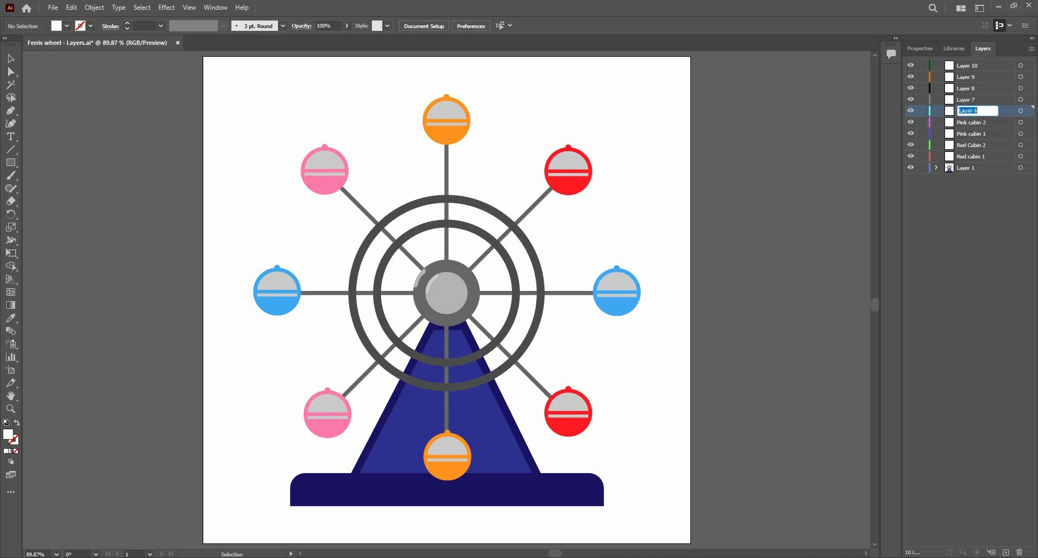
type("orab")
type("ge cabin 1")
key("Return")
double_click(970, 97)
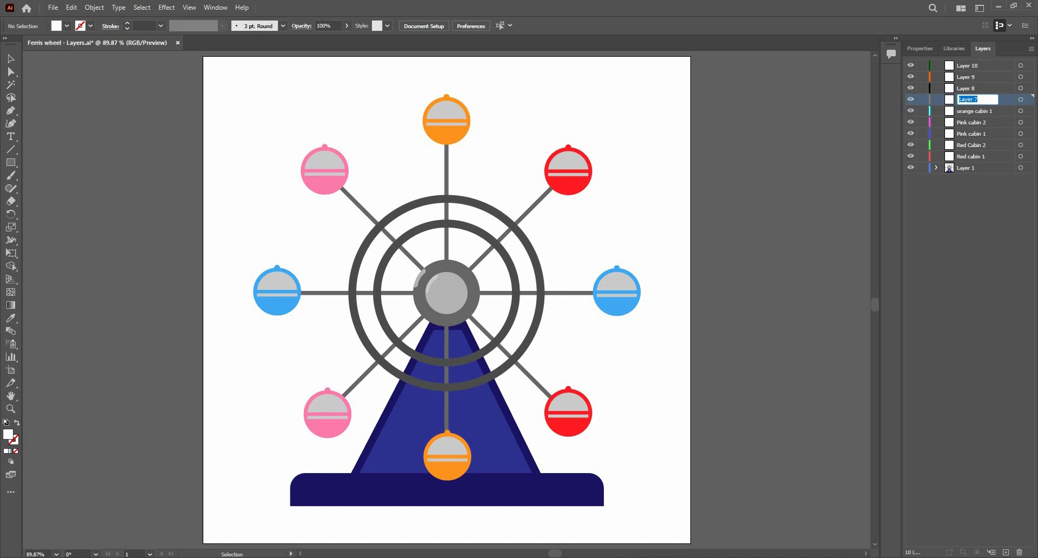
type("orange cabin 2")
Rename Layer 8 as "blue cabin 1" and Layer 9 as "blue cabin 2".
double_click(971, 87)
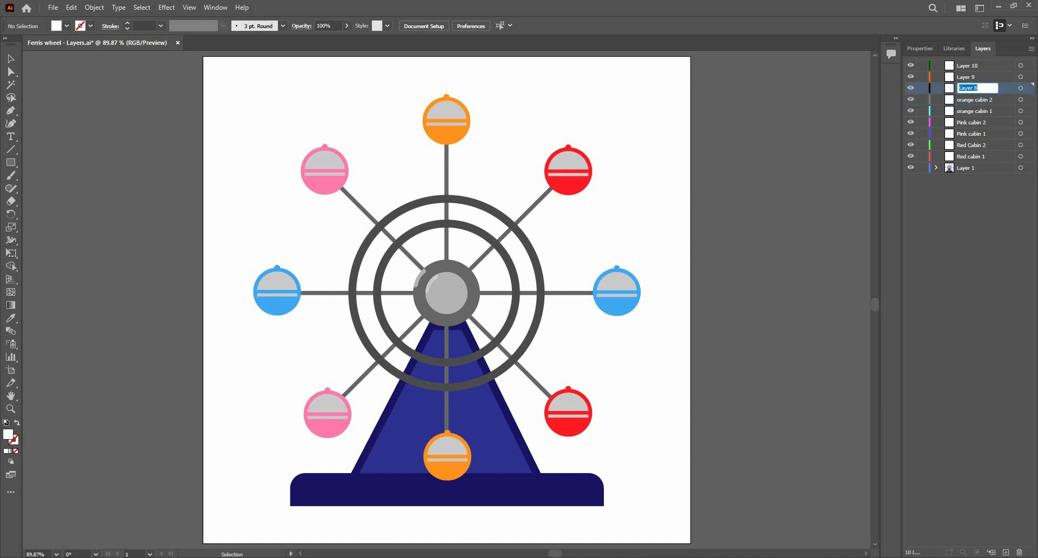
type("blue cabin 1")
double_click(972, 77)
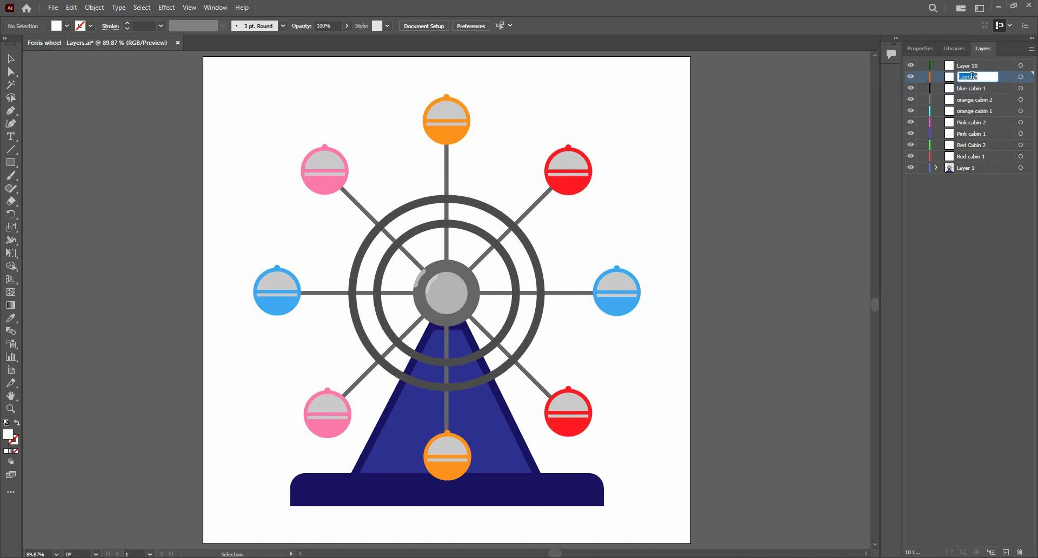
type("b")
type("lue cabin 2")
Expand Layer 1 and move its two red and two orange cabin groups into the matching Red cabin and orange cabin layers, one group per layer.
left_click(939, 168)
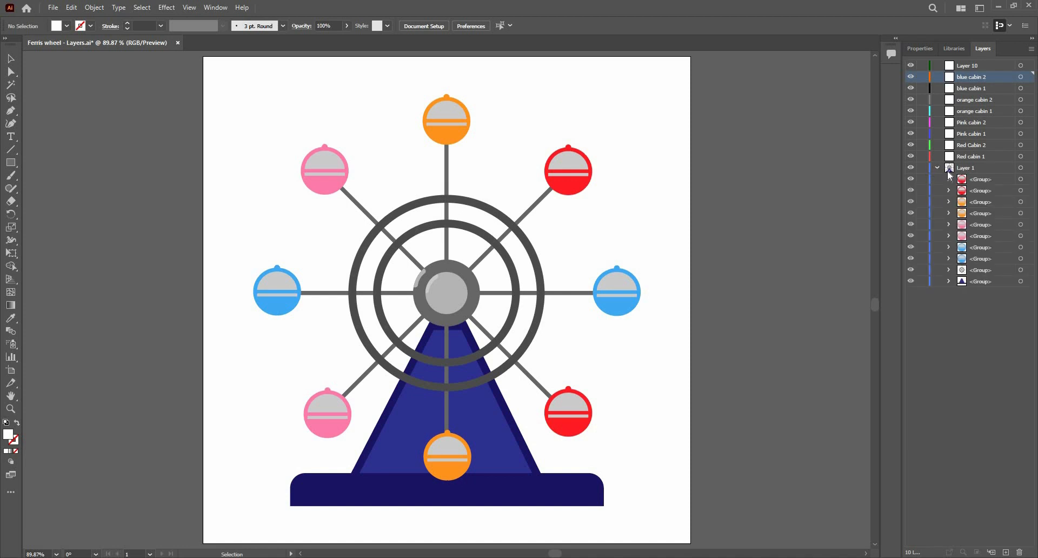
left_click_drag(990, 180, 999, 146)
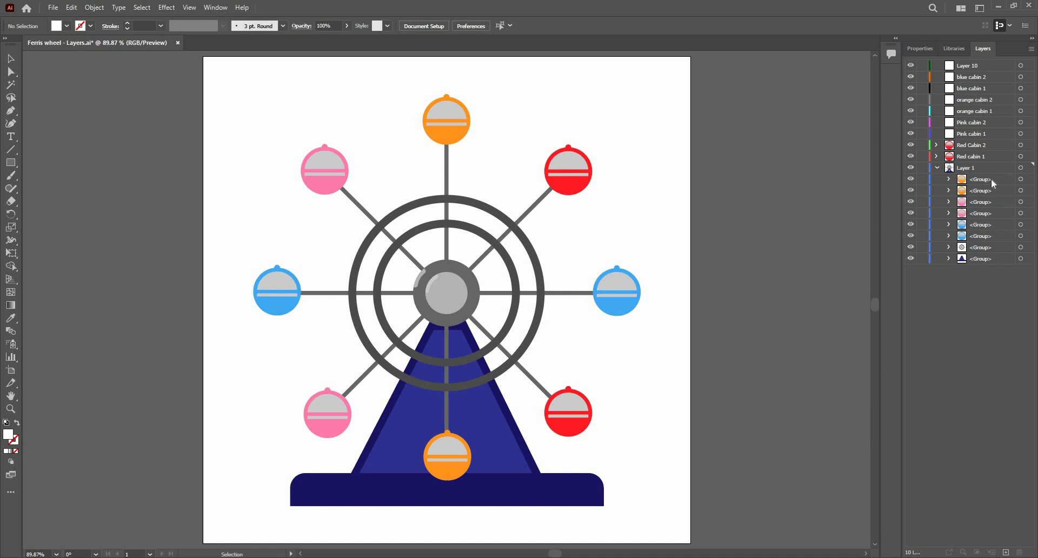
left_click(990, 179)
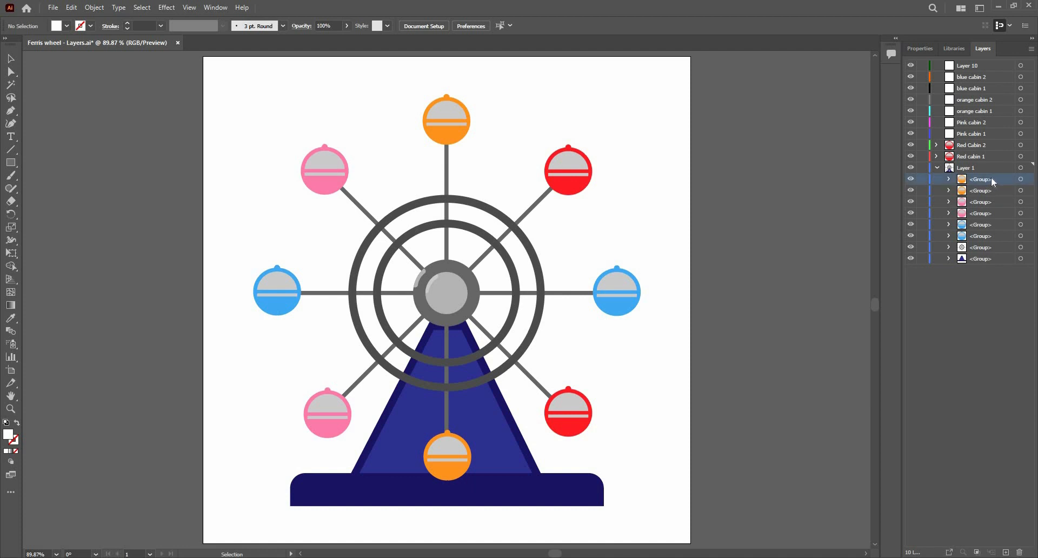
left_click_drag(991, 178, 988, 100)
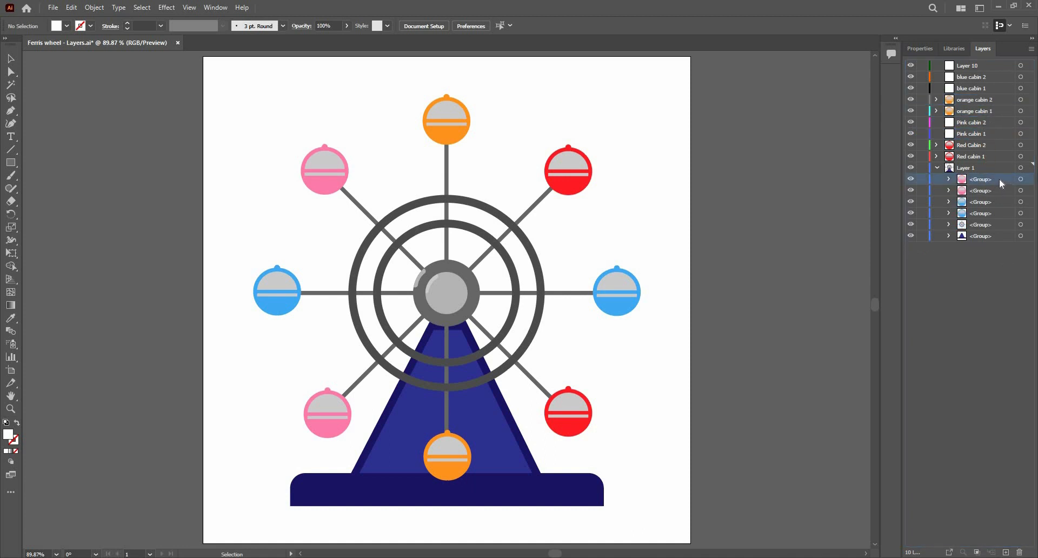
Move the two pink and two blue cabin groups from Layer 1 into the matching Pink cabin and blue cabin layers, one group per layer.
left_click_drag(997, 178, 990, 136)
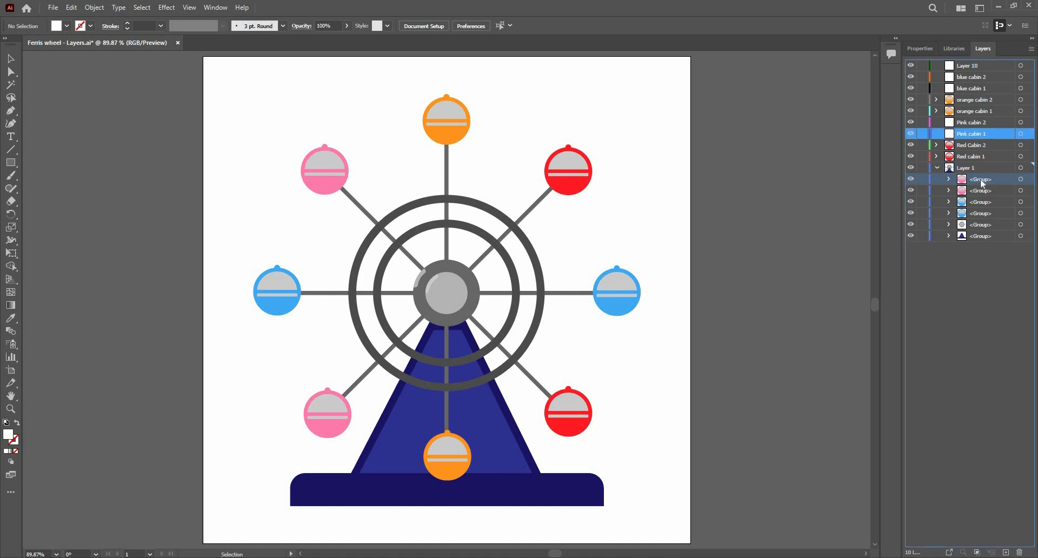
left_click_drag(985, 178, 986, 124)
left_click_drag(971, 197, 984, 123)
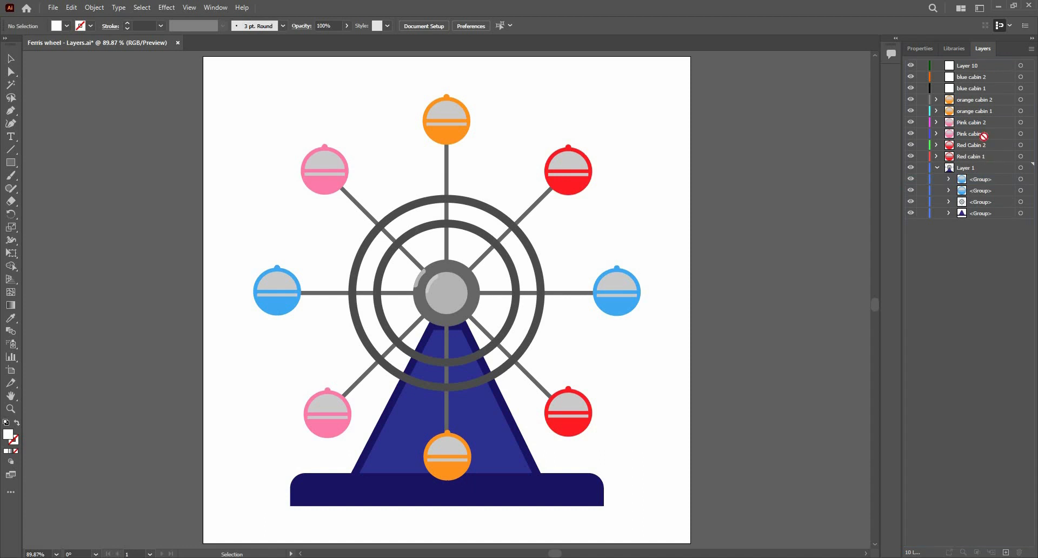
left_click_drag(983, 183, 978, 78)
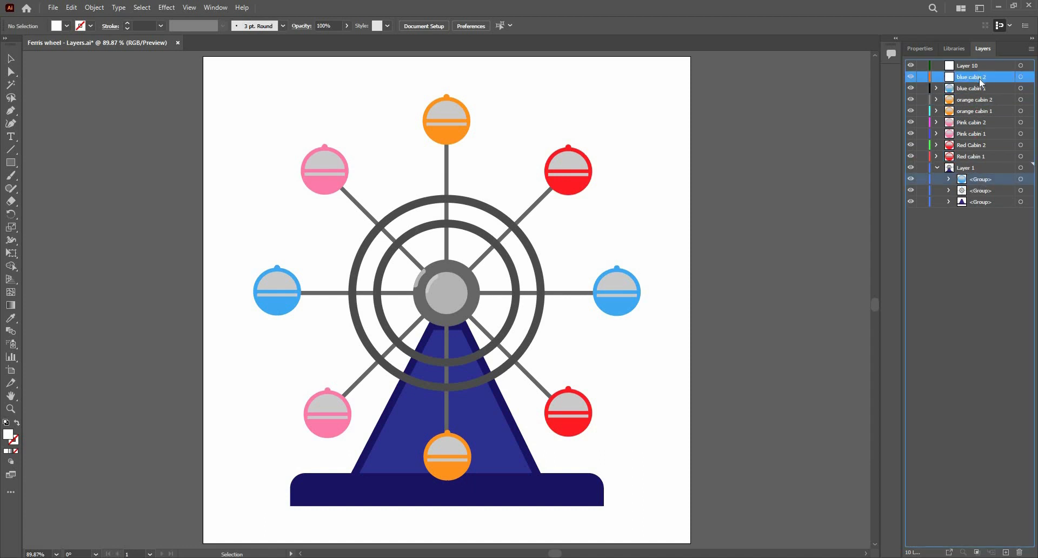
Move the dark blue base group from Layer 1 into Layer 10.
left_click(988, 190)
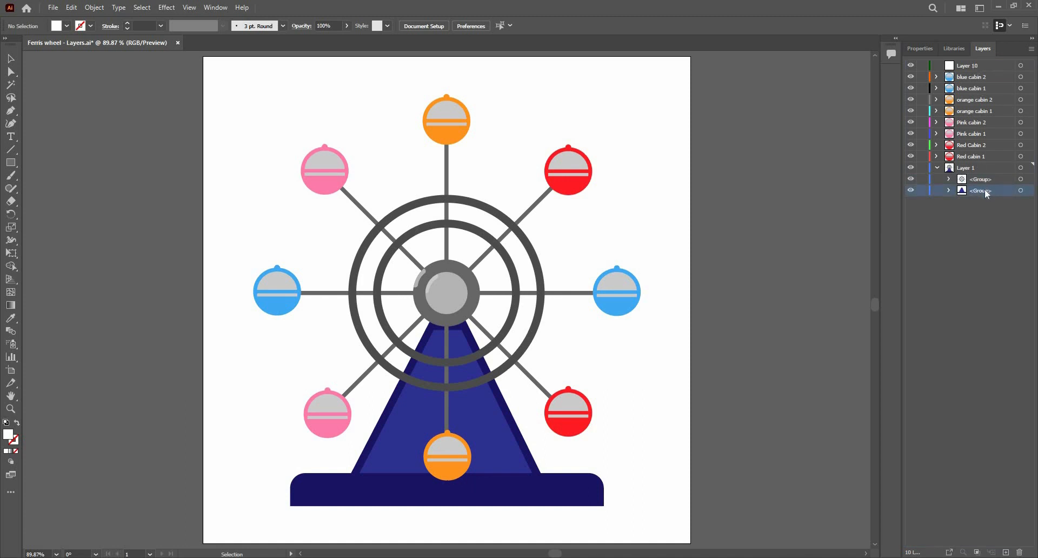
left_click_drag(984, 189, 985, 66)
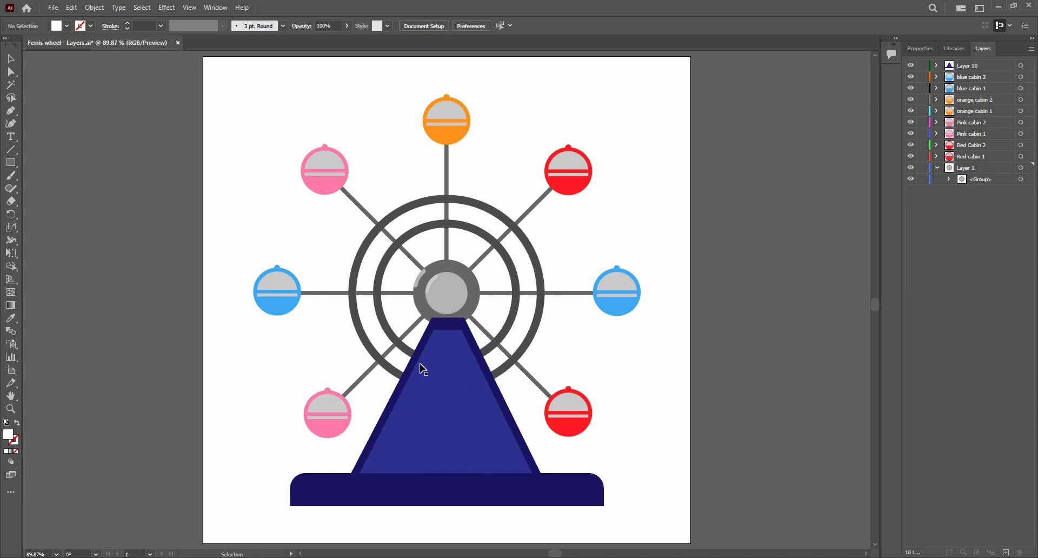
Collapse Layer 1, place Layer 10 beneath it at the end of the stack, and rename Layer 10 as "Base".
left_click(965, 68)
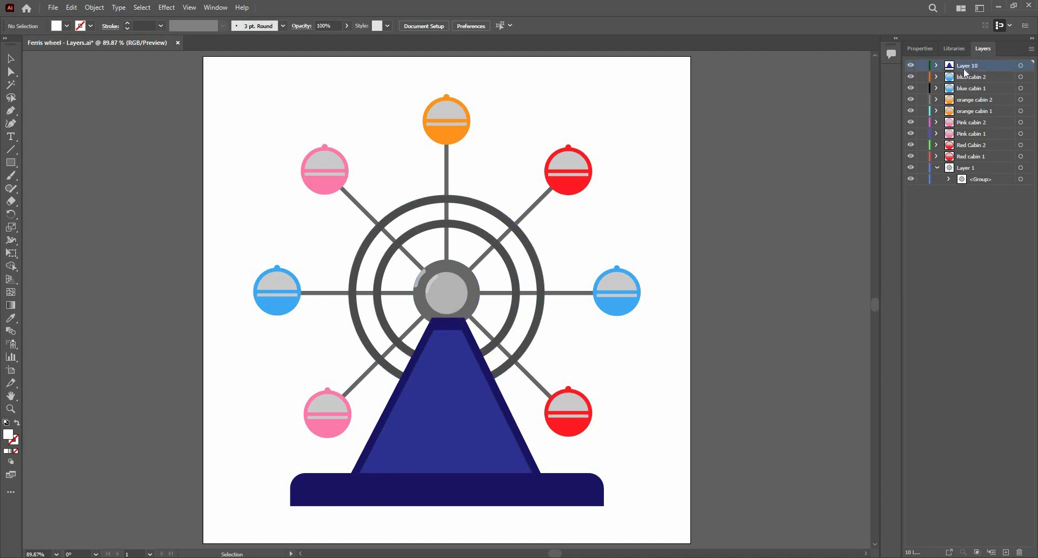
left_click(937, 167)
left_click_drag(976, 67, 977, 167)
double_click(977, 167)
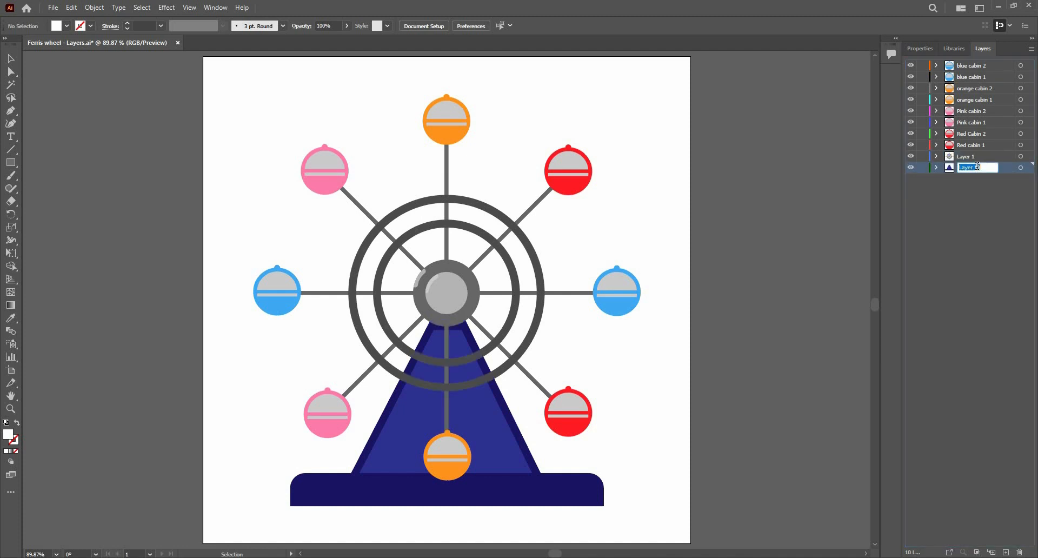
type("Base")
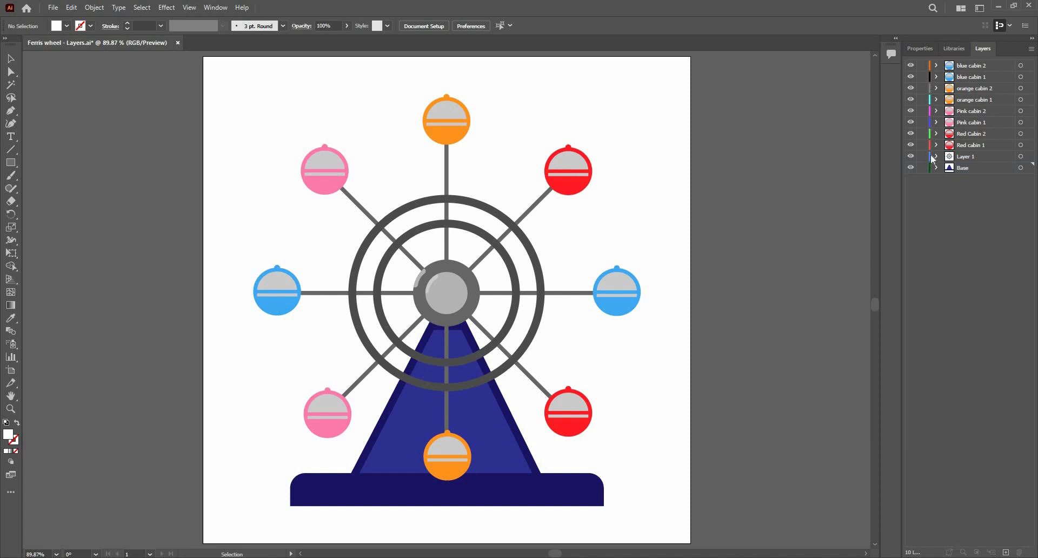
Change Layer 1's colour to custom yellow (Red 255, Green 255, Blue 0) in its layer options.
left_click(1004, 156)
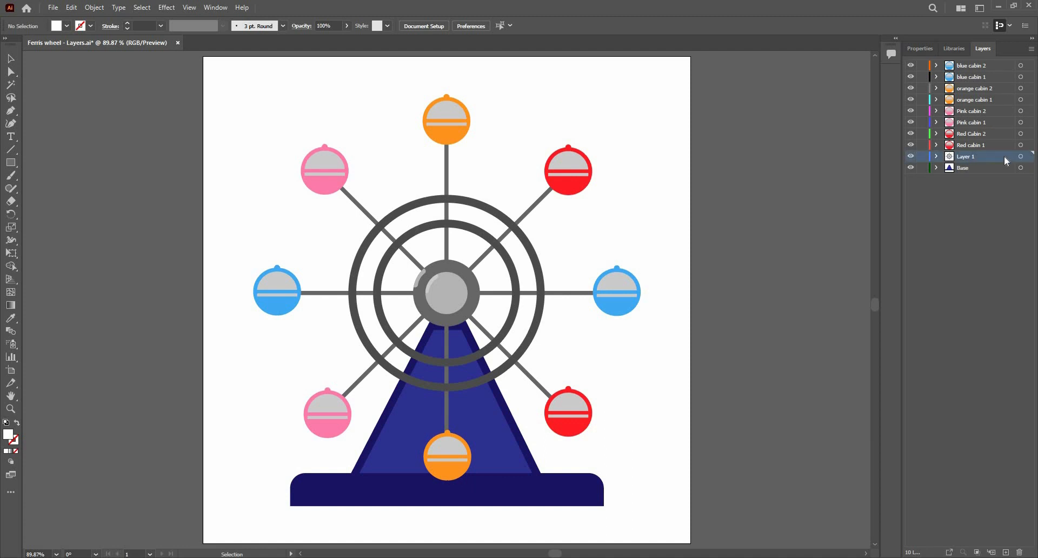
double_click(1003, 156)
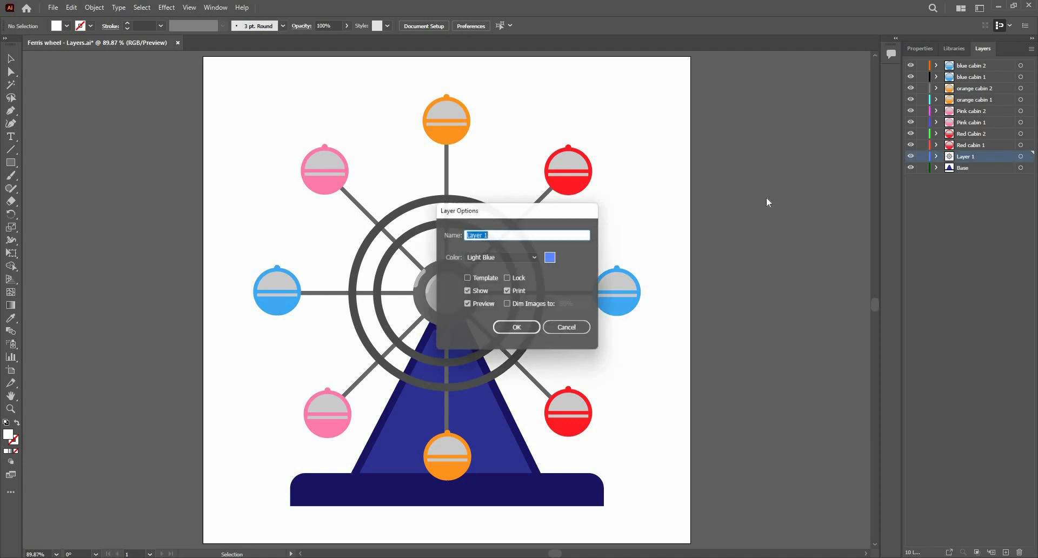
left_click(550, 259)
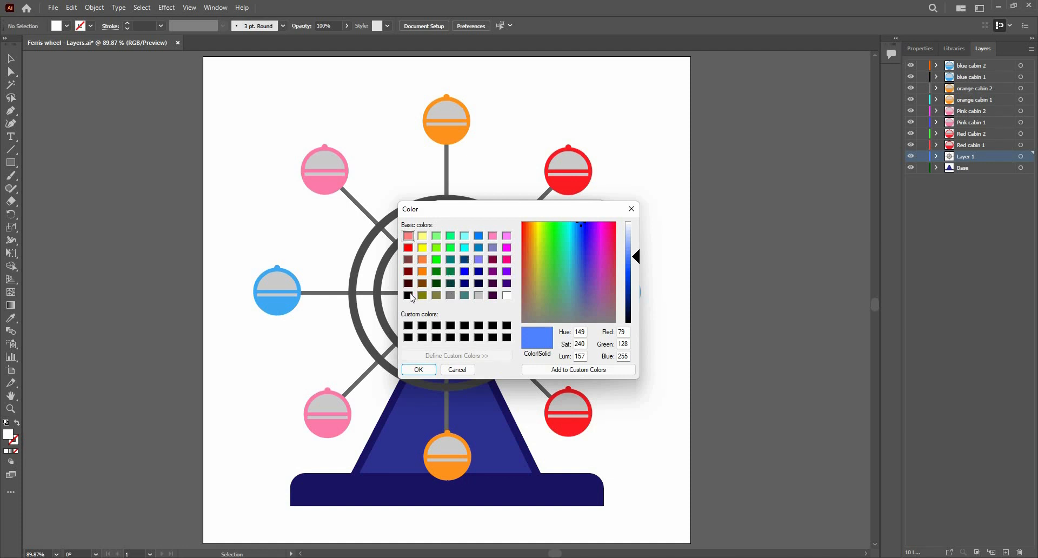
left_click(422, 248)
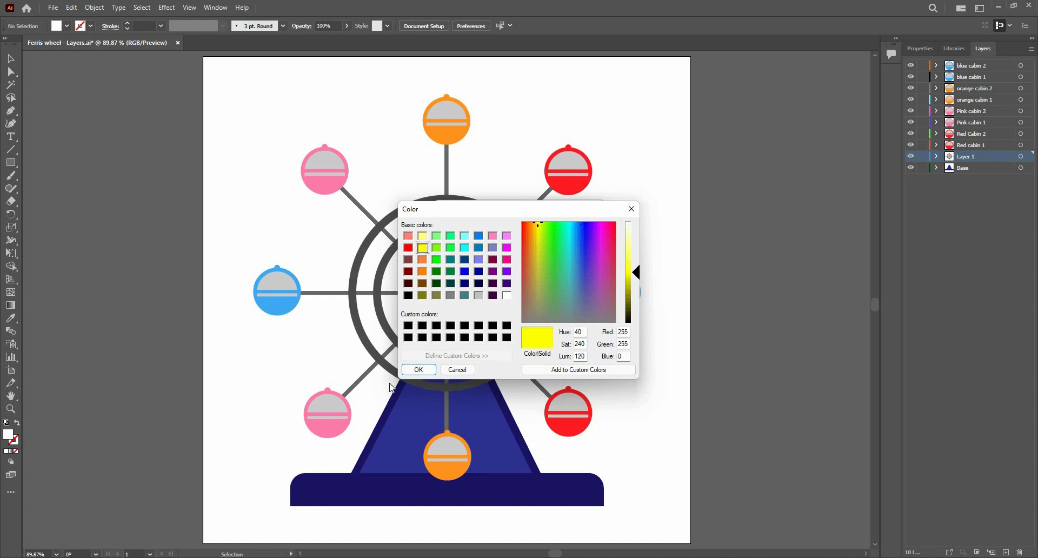
left_click(418, 369)
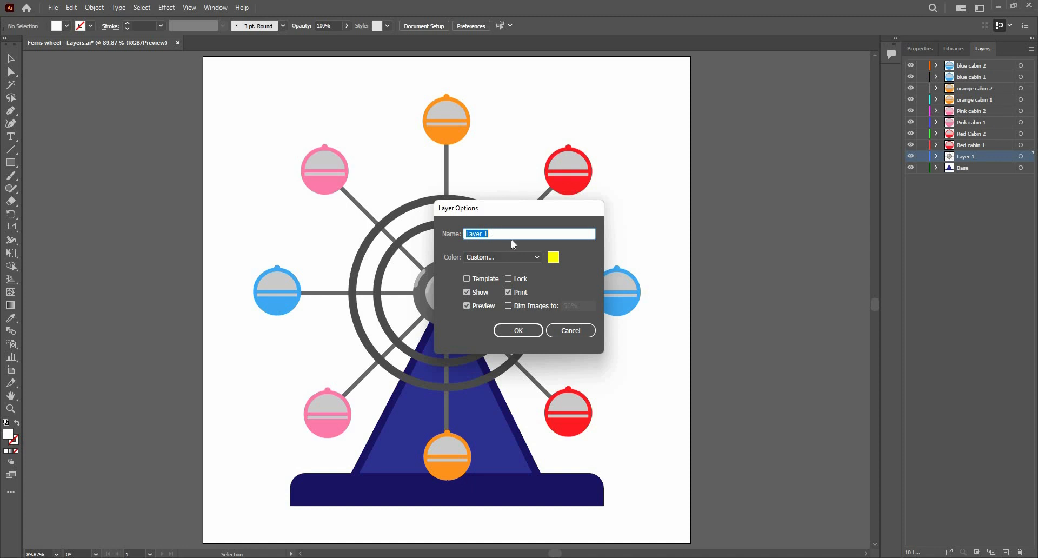
left_click(517, 331)
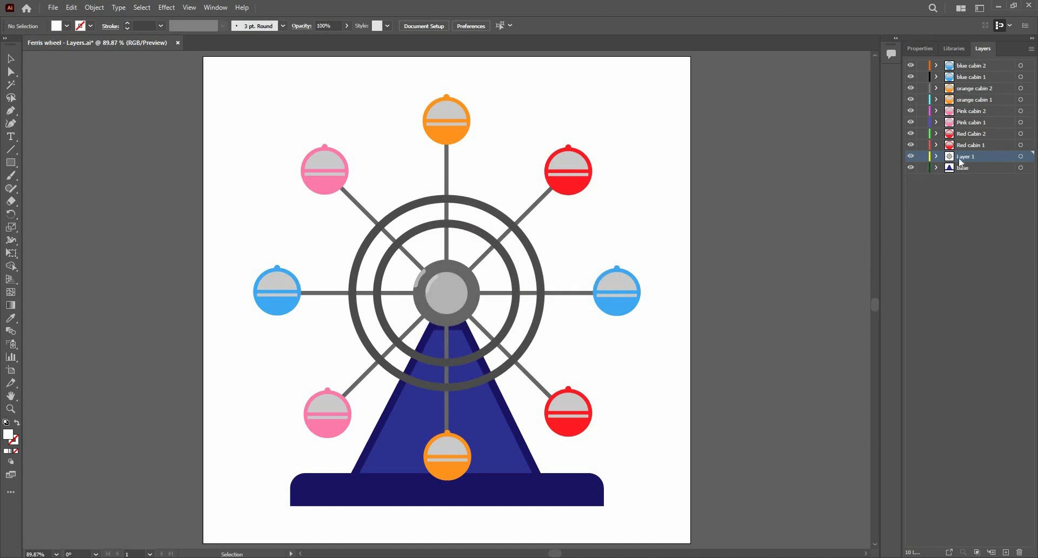
Check Layer 1's highlight colour by selecting its wheel artwork, deselecting it, and selecting the wheel again on the artboard.
left_click(1019, 156)
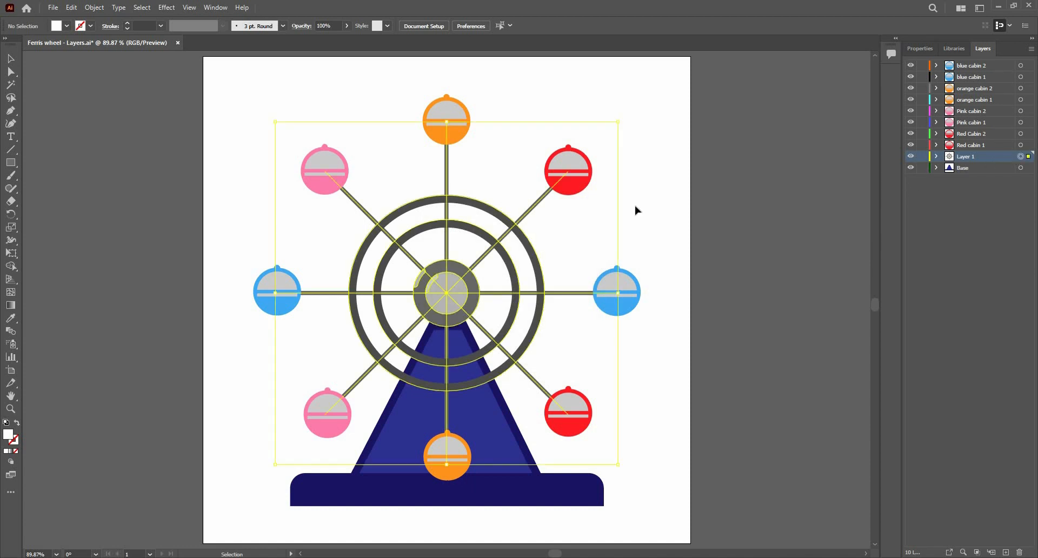
key("ctrl+shift+a")
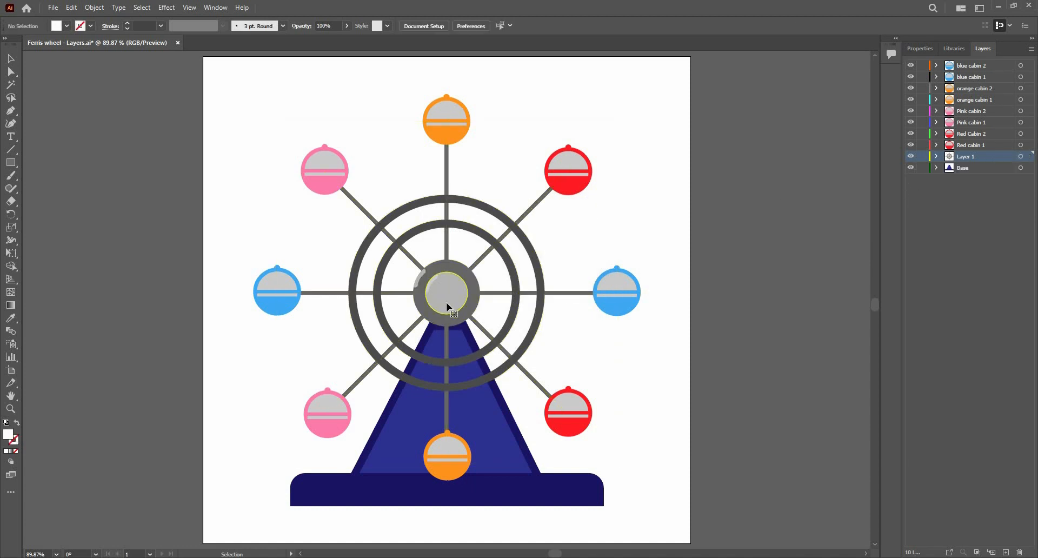
left_click_drag(430, 287, 458, 300)
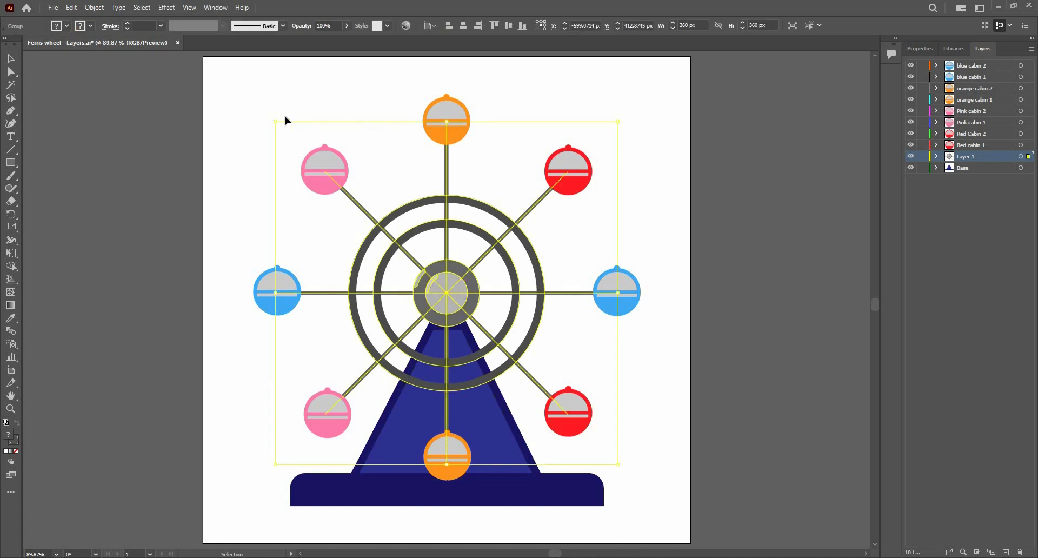
Deselect the wheel and check the highlight colour of the Red cabin 1 layer by selecting its artwork.
scroll(487, 308, "up", 5)
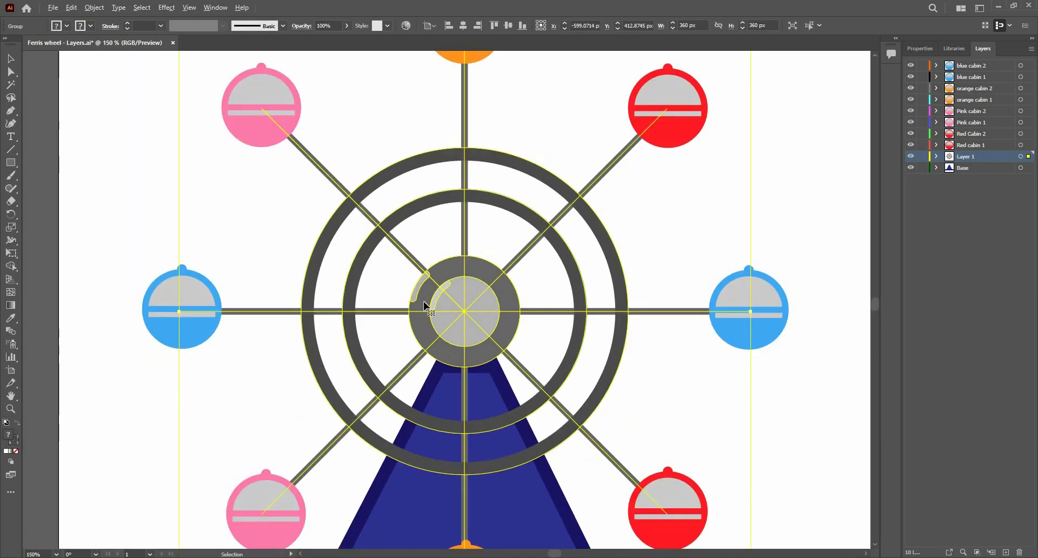
scroll(420, 265, "down", 4)
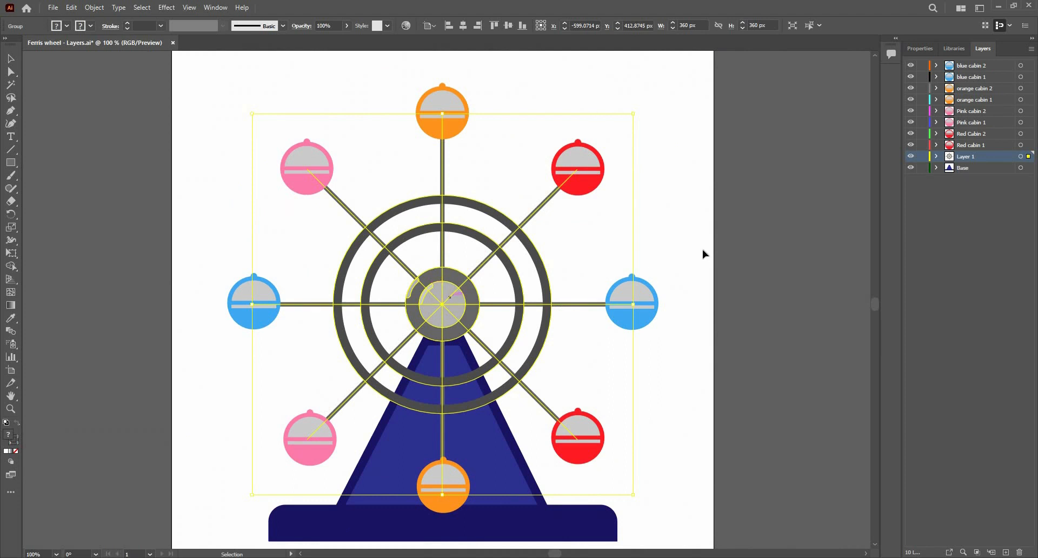
left_click(713, 267)
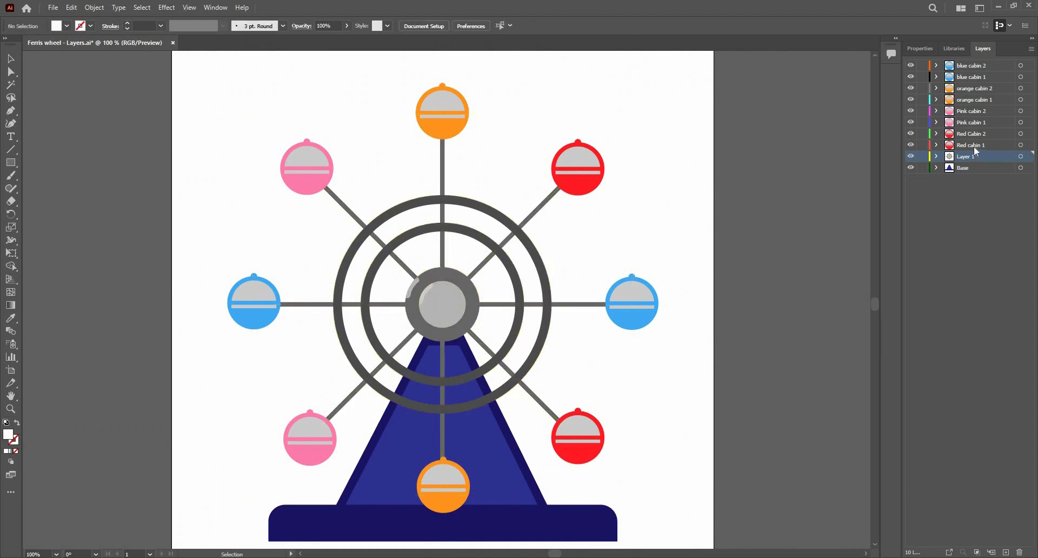
left_click(974, 145)
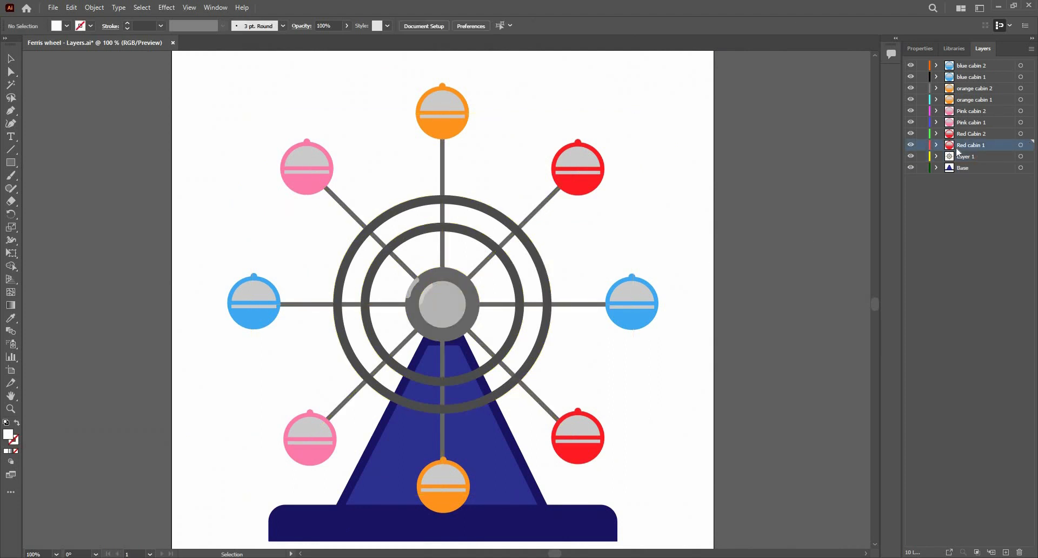
left_click(1019, 146)
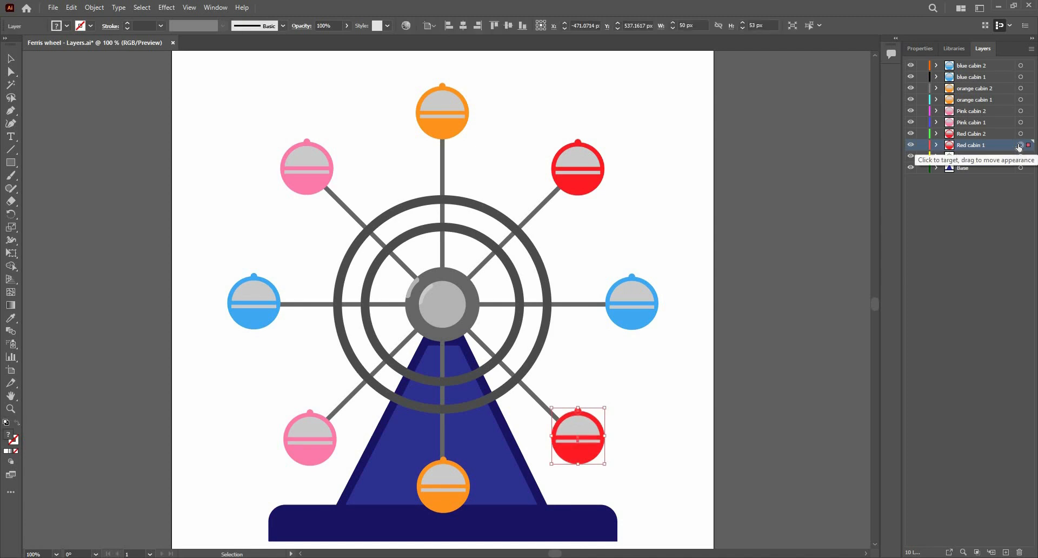
scroll(619, 434, "up", 3)
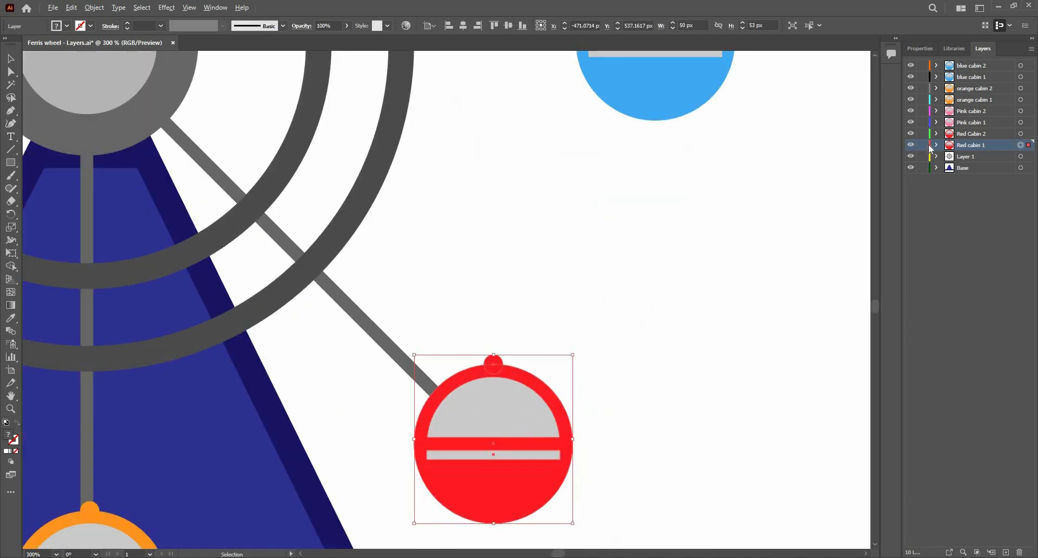
Check the Red Cabin 2 layer's highlight colour on its selected artwork and in its layer options, leaving the options unchanged.
left_click(968, 135)
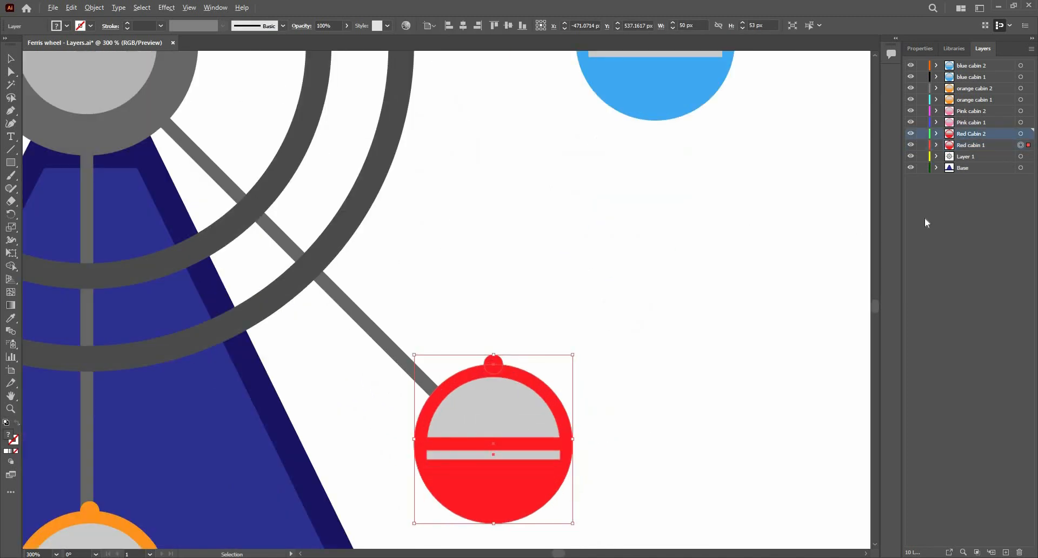
scroll(483, 393, "down", 4)
left_click(1020, 134)
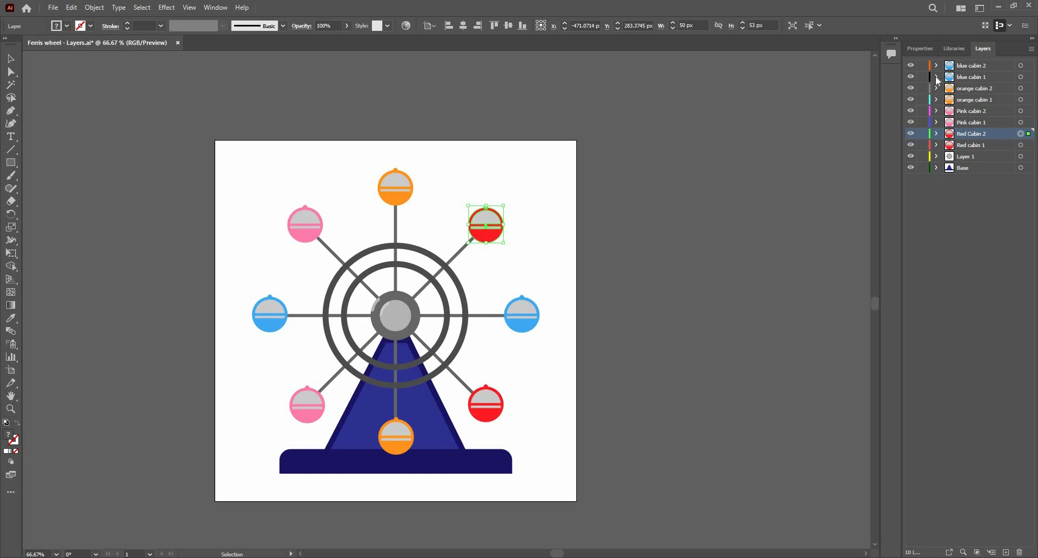
double_click(1005, 133)
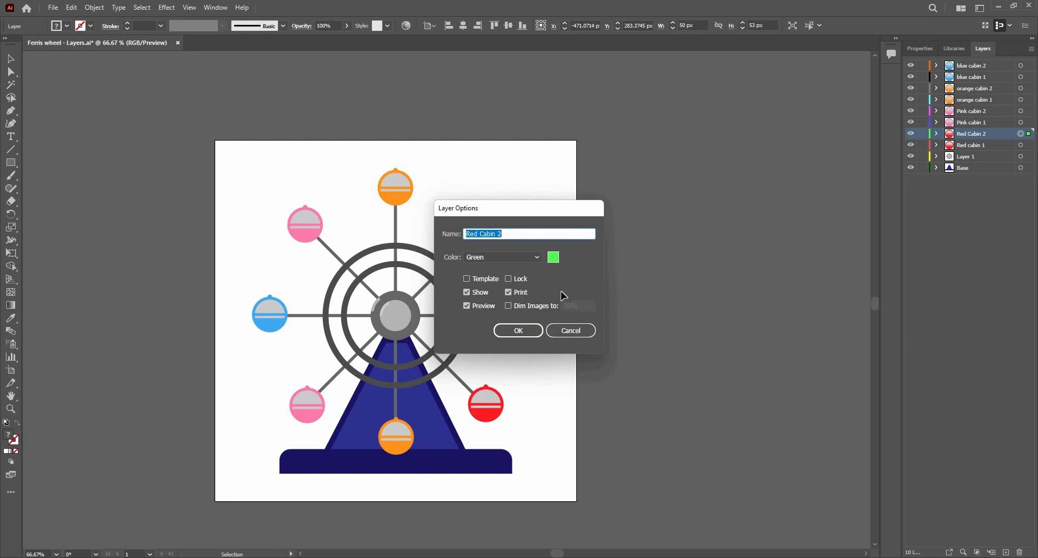
left_click(562, 330)
left_click(980, 74)
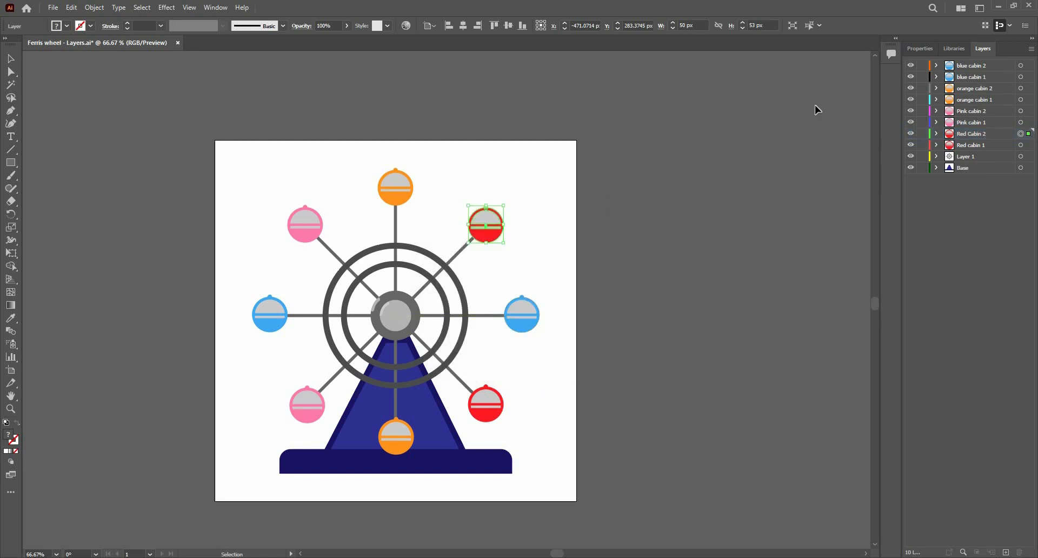
scroll(386, 177, "up", 1)
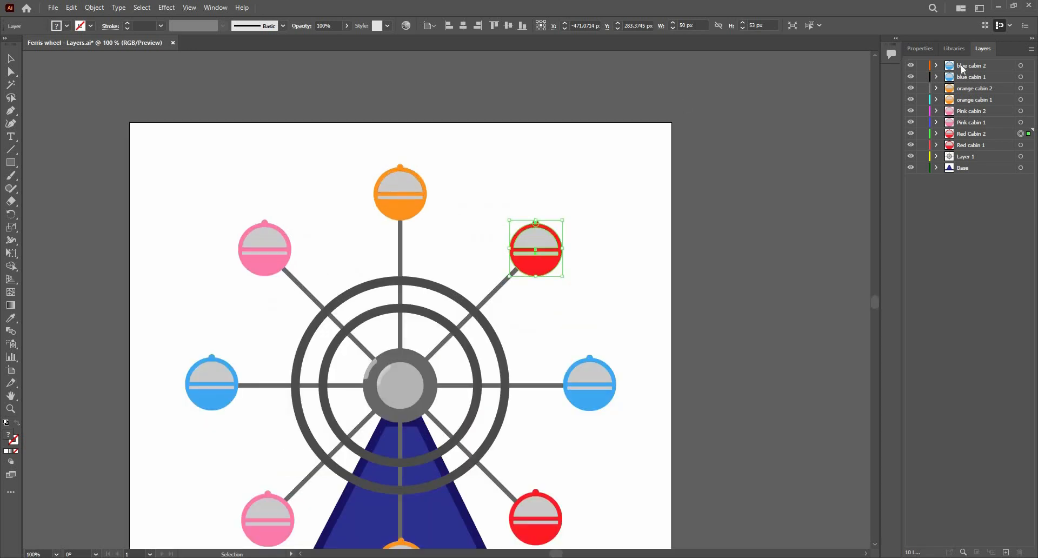
Duplicate the blue cabin 1 layer together with its artwork.
left_click(976, 66)
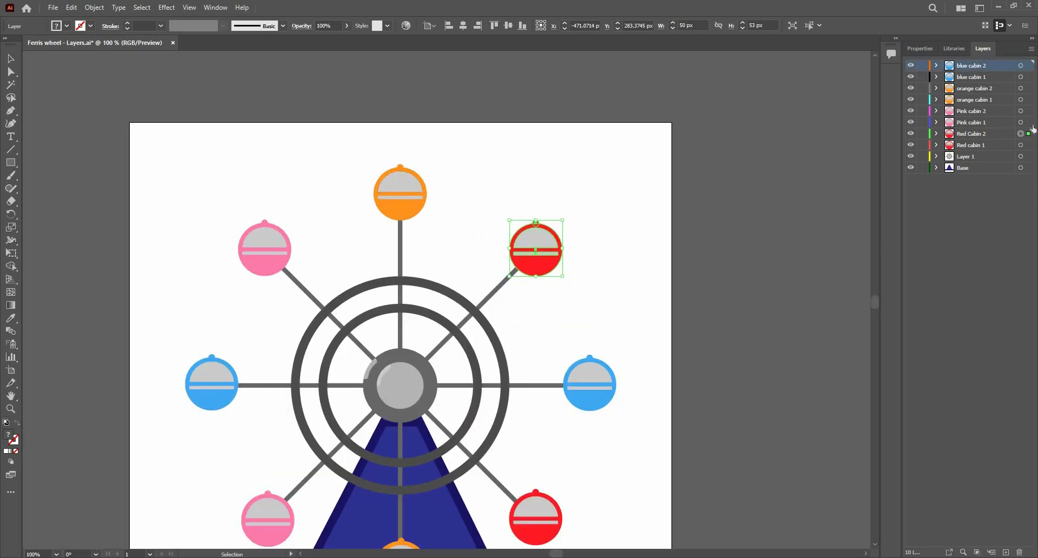
left_click(999, 76)
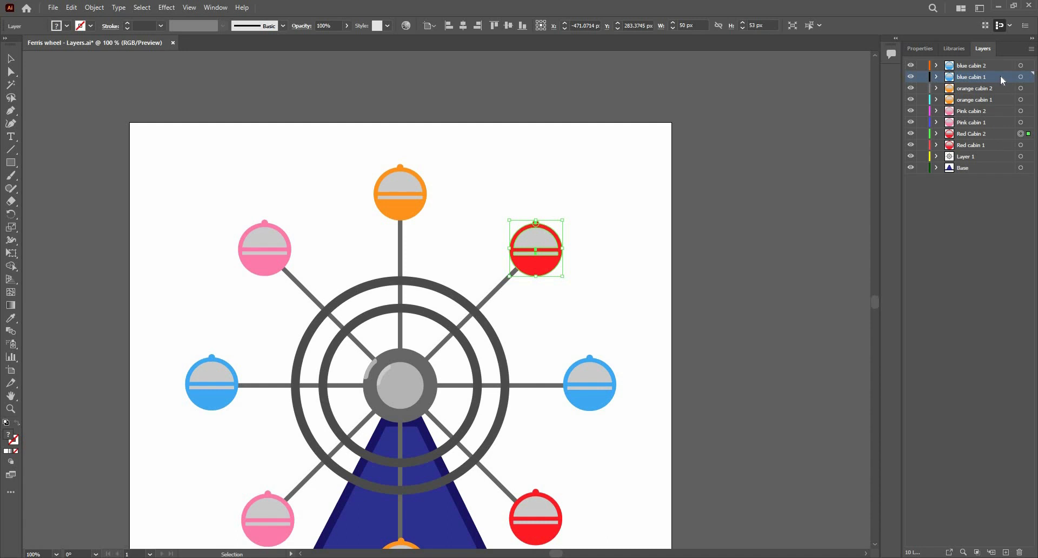
left_click(1032, 50)
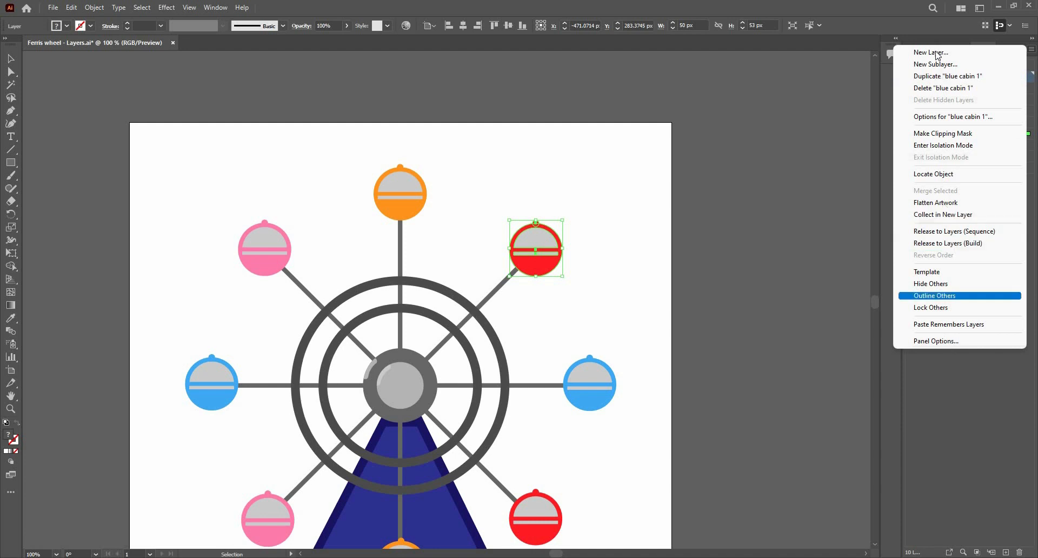
left_click(959, 77)
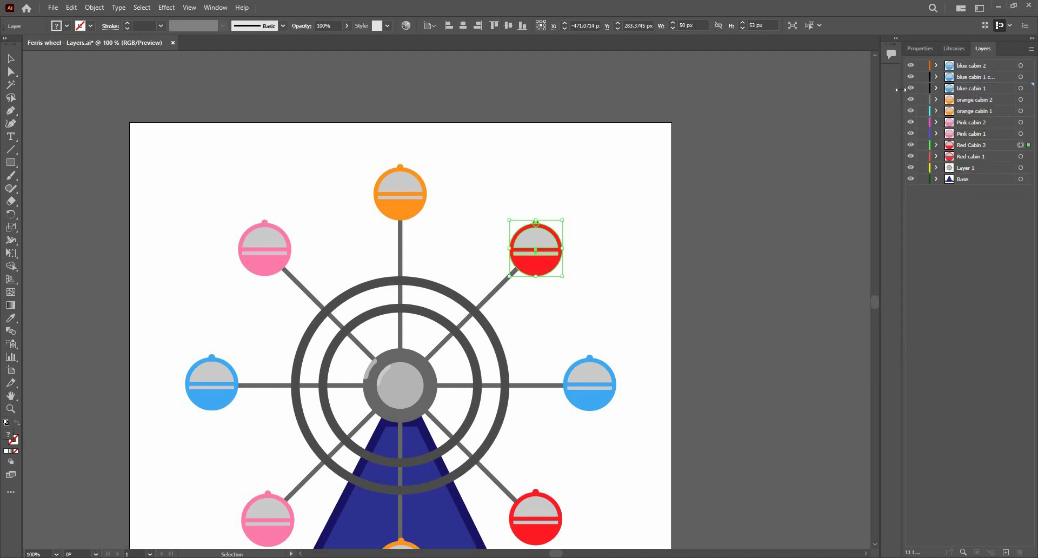
Widen the layer list to show full names and move the duplicated blue cabin up and left of the original.
left_click_drag(901, 90, 833, 96)
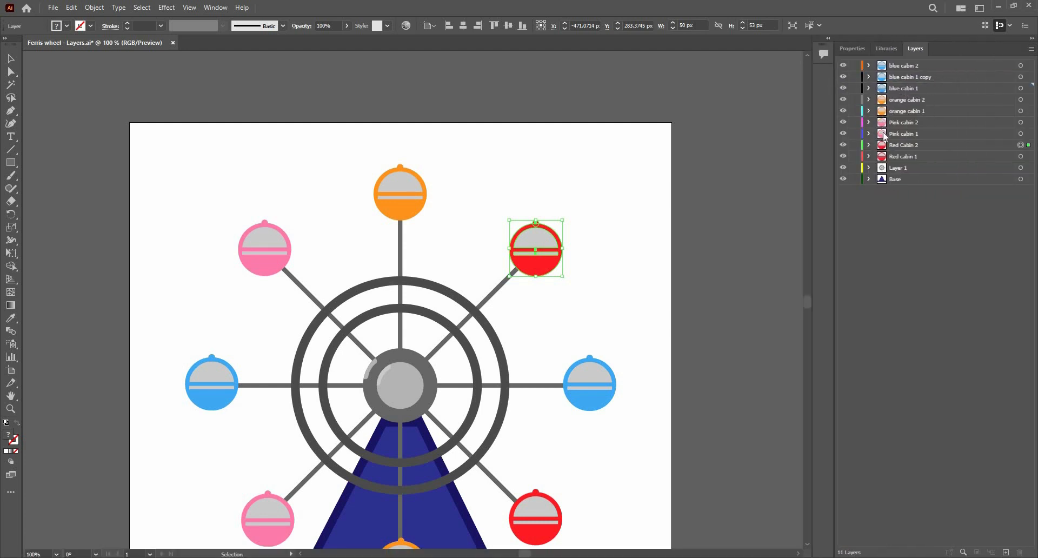
left_click(957, 77)
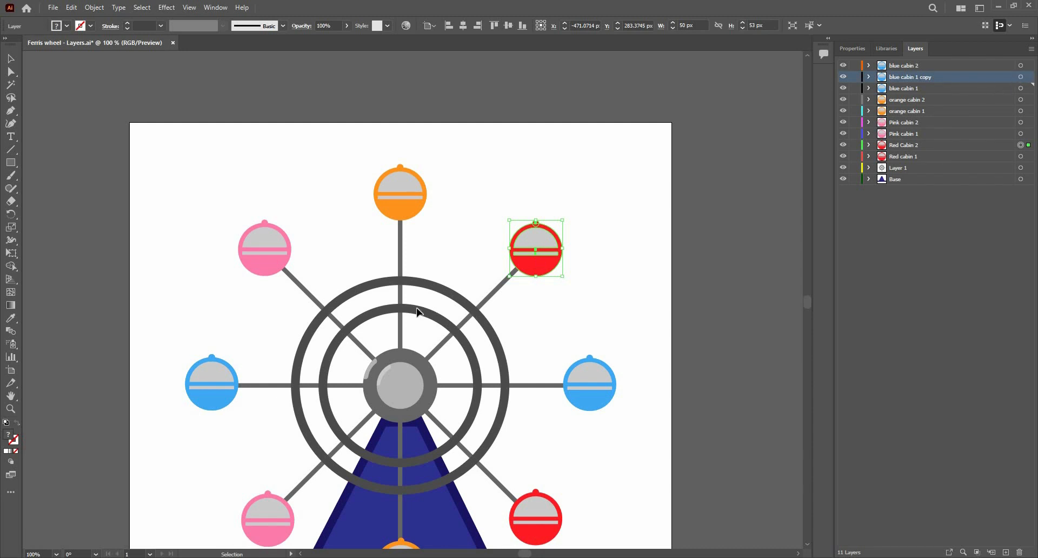
left_click(206, 369)
left_click_drag(208, 373, 160, 326)
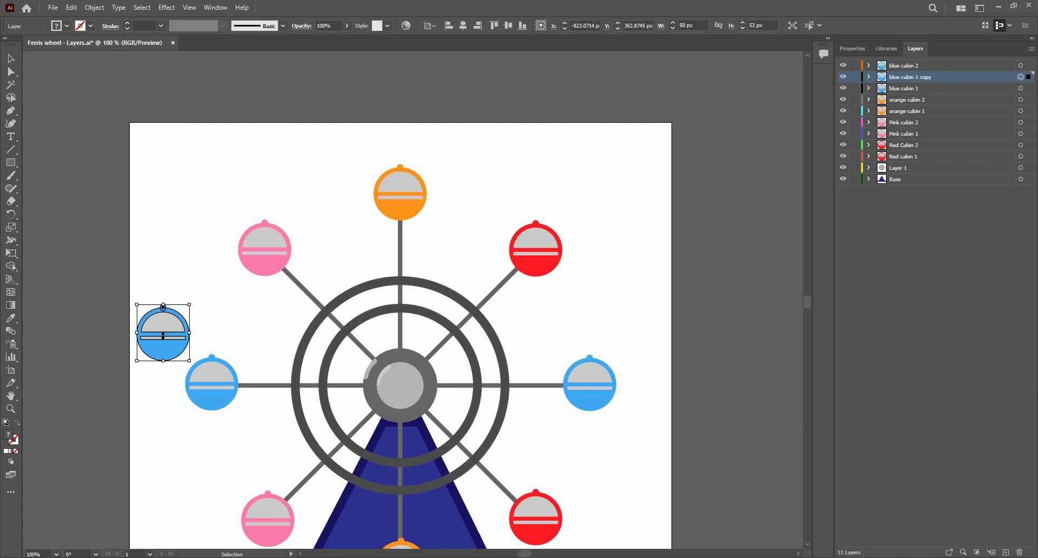
Duplicate the blue cabin 1 copy layer, and duplicate the resulting layer once more.
left_click(1032, 50)
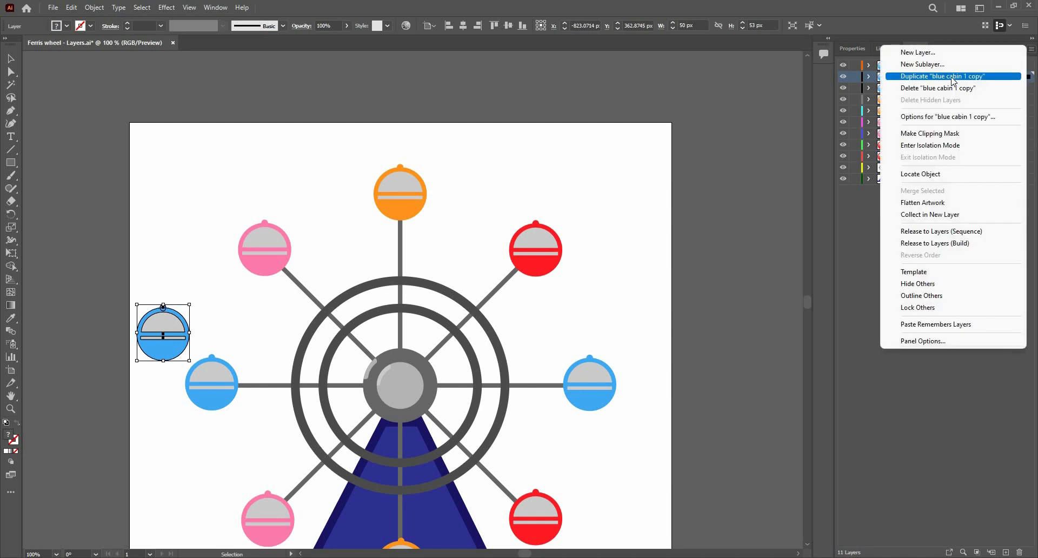
left_click(953, 76)
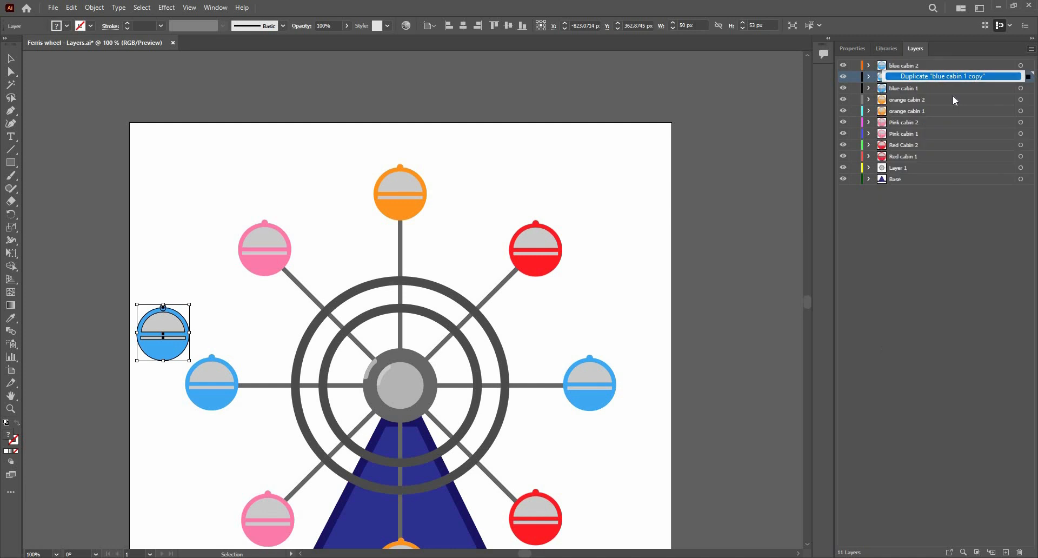
left_click(1032, 50)
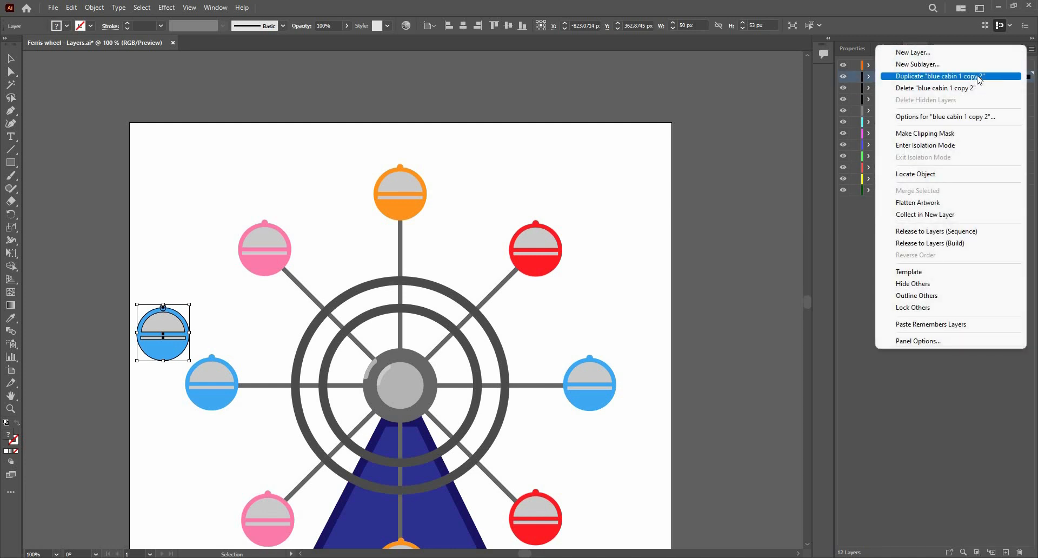
left_click(980, 79)
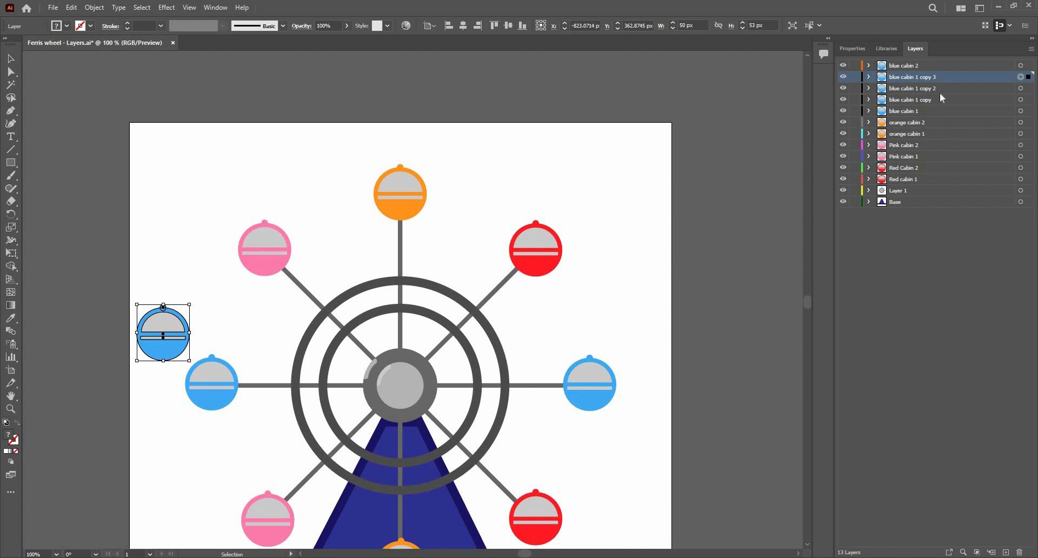
Delete the three blue cabin 1 copy layers along with their artwork.
left_click(939, 99, "shift")
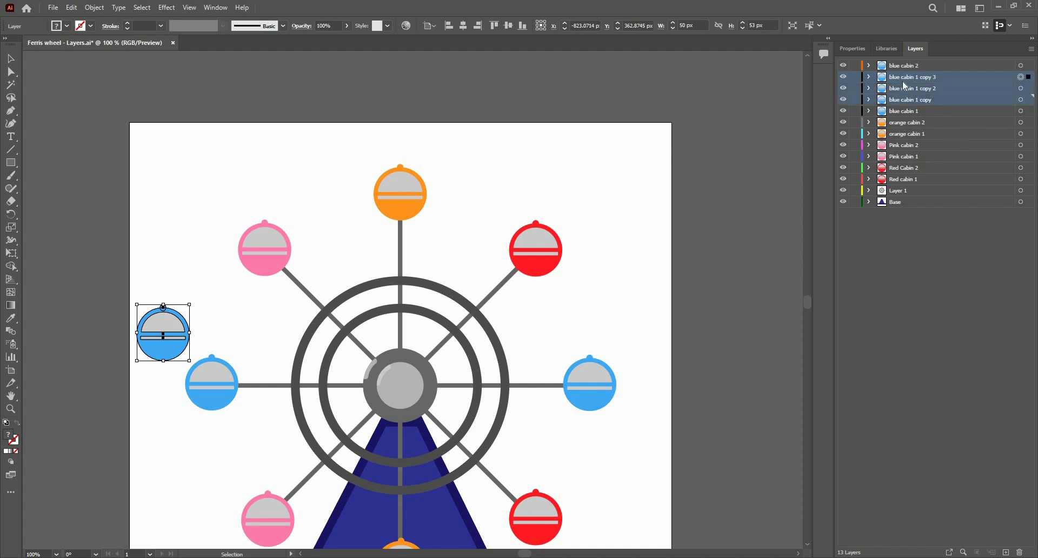
left_click(1019, 552)
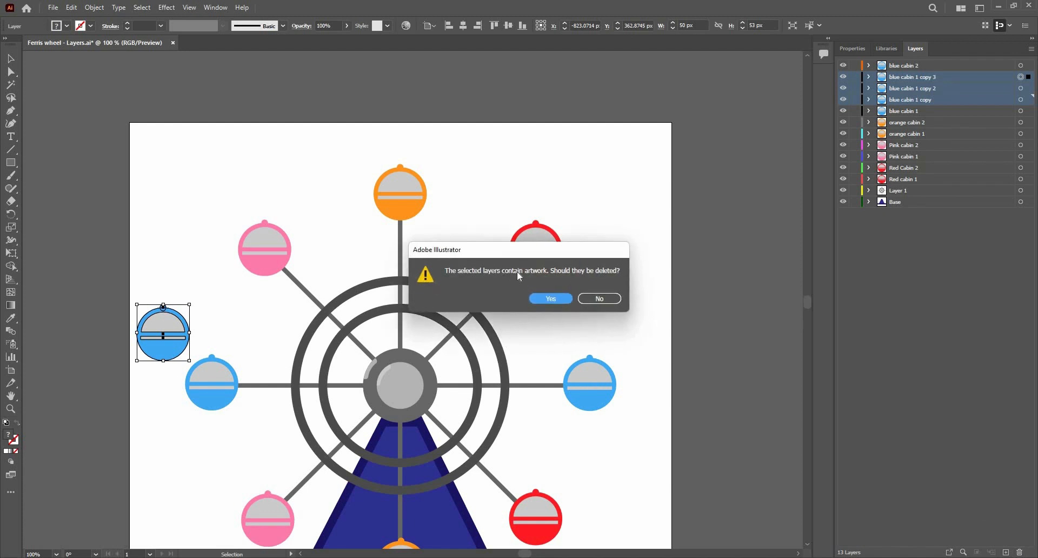
left_click(552, 300)
scroll(564, 198, "down", 2)
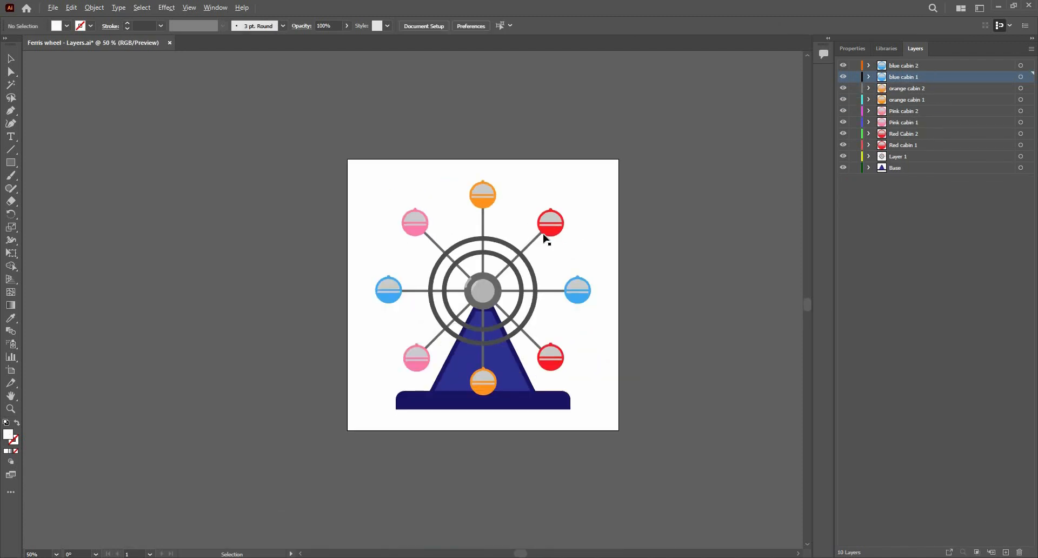
Expand the blue cabin 1 layer and its group, and select the rectangle and the window path to examine the parts.
scroll(543, 237, "up", 1)
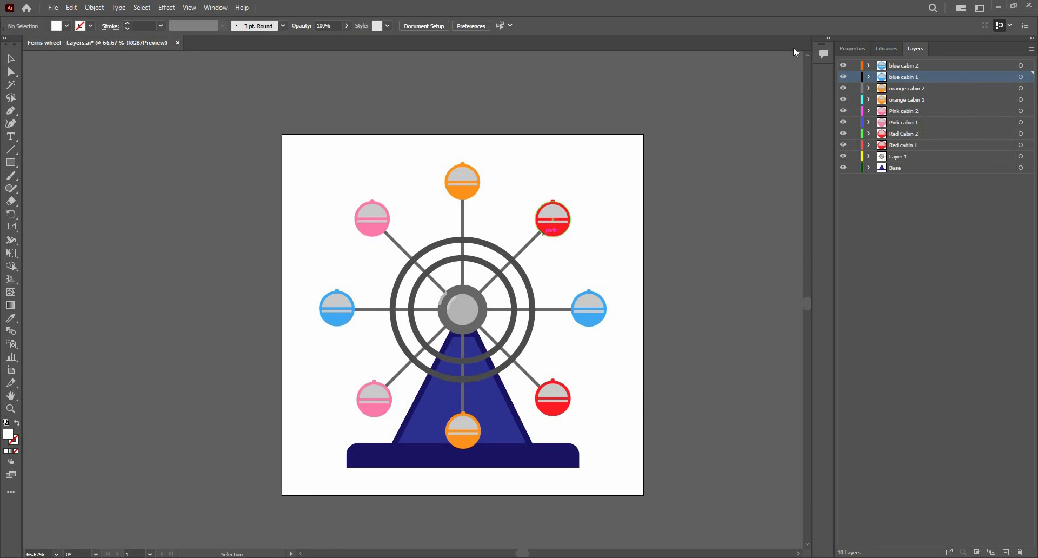
left_click(868, 77)
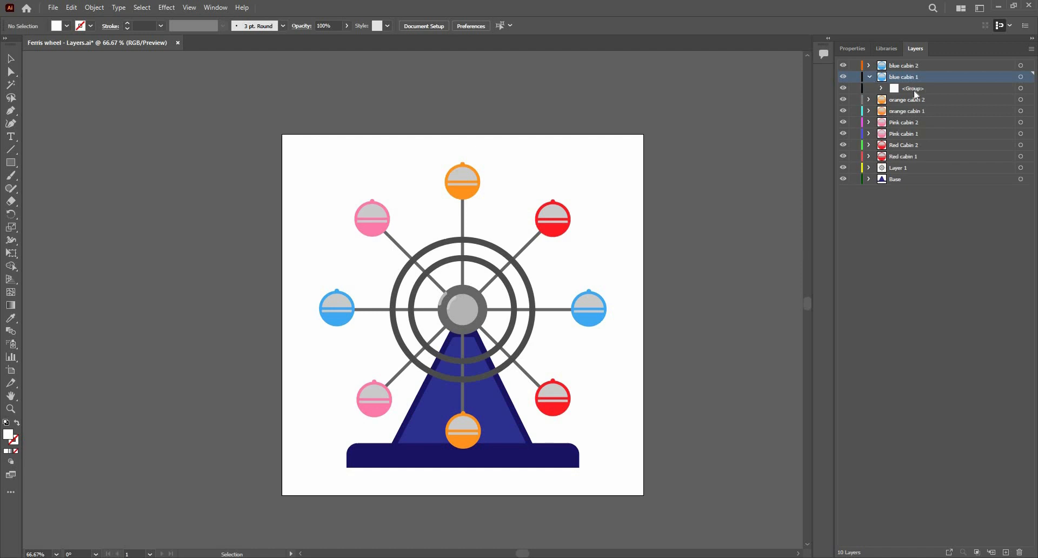
left_click(882, 90)
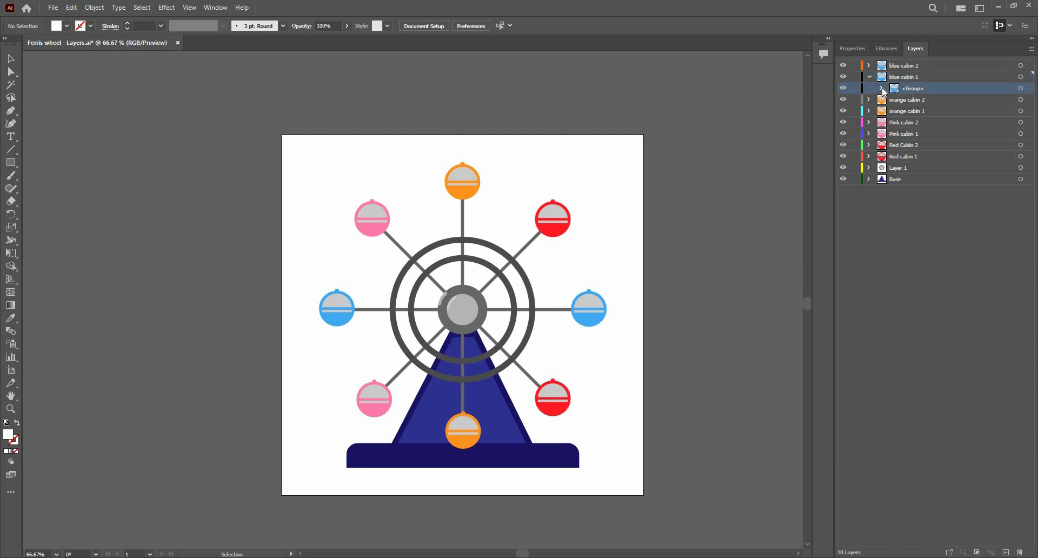
left_click(923, 112)
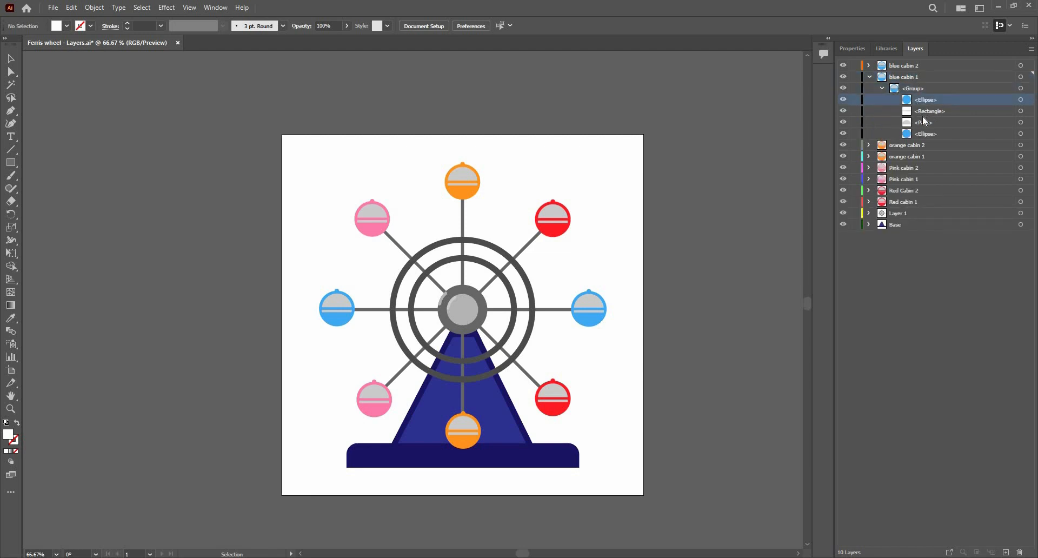
left_click(1020, 111)
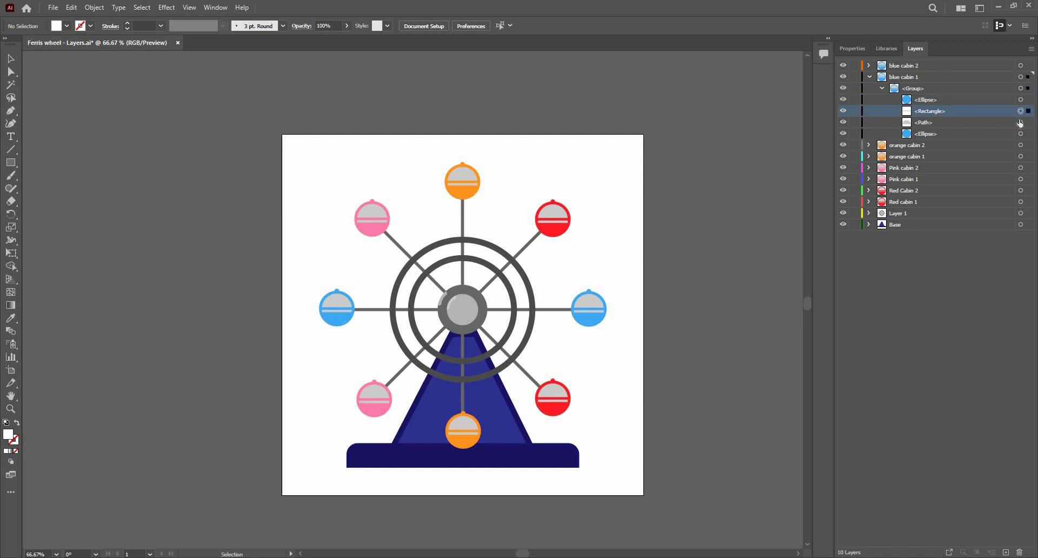
left_click(1020, 122)
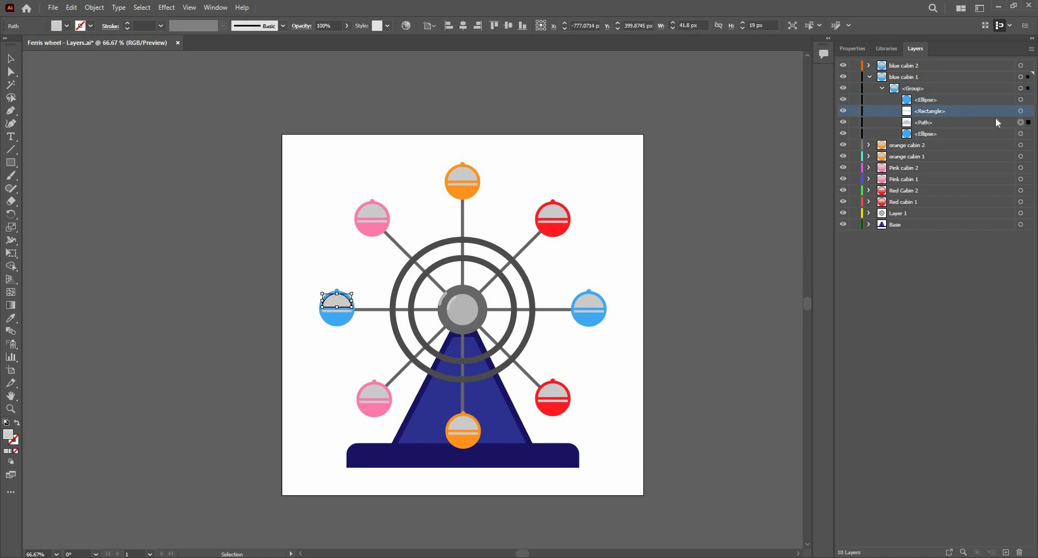
scroll(311, 325, "up", 3)
key("ctrl+minus")
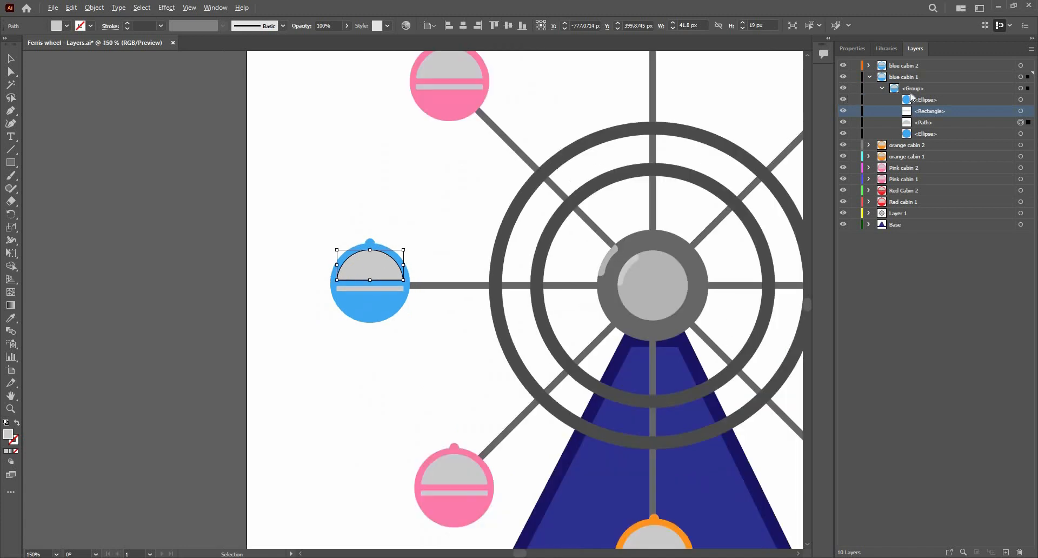
Collapse the group inside the blue cabin 1 layer and rename it as "Cabin".
left_click(908, 90)
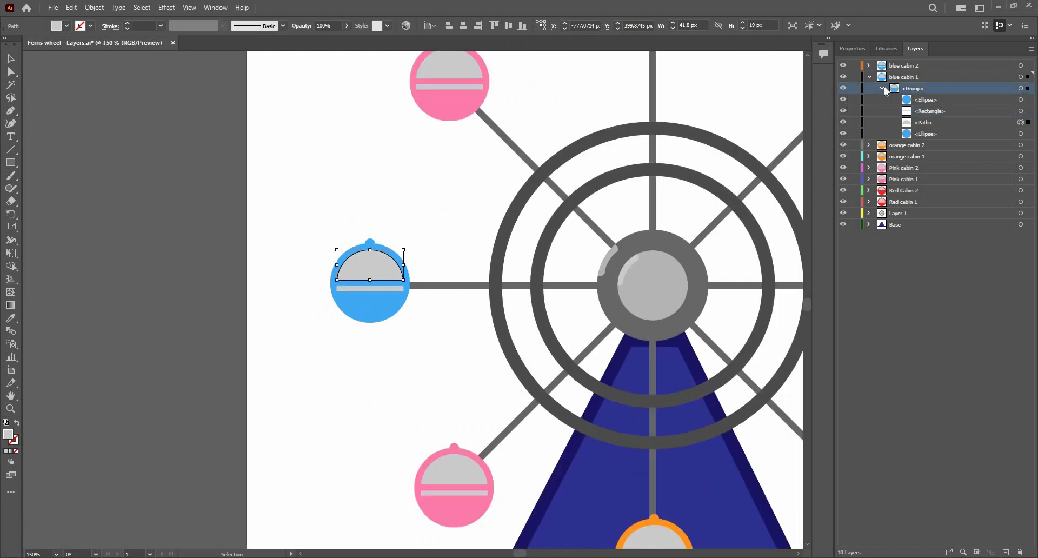
double_click(914, 87)
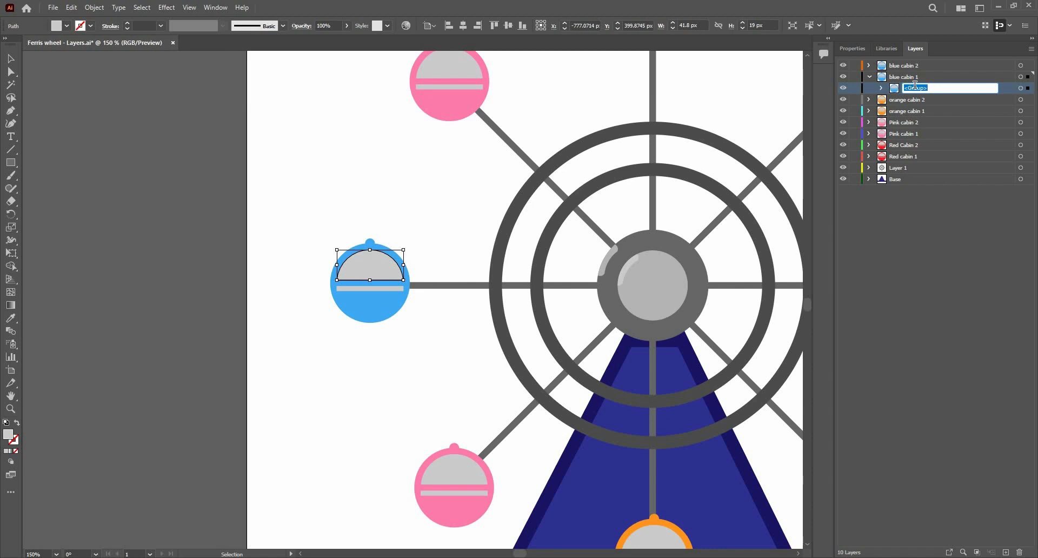
type("Cabin")
type("in")
key("Return")
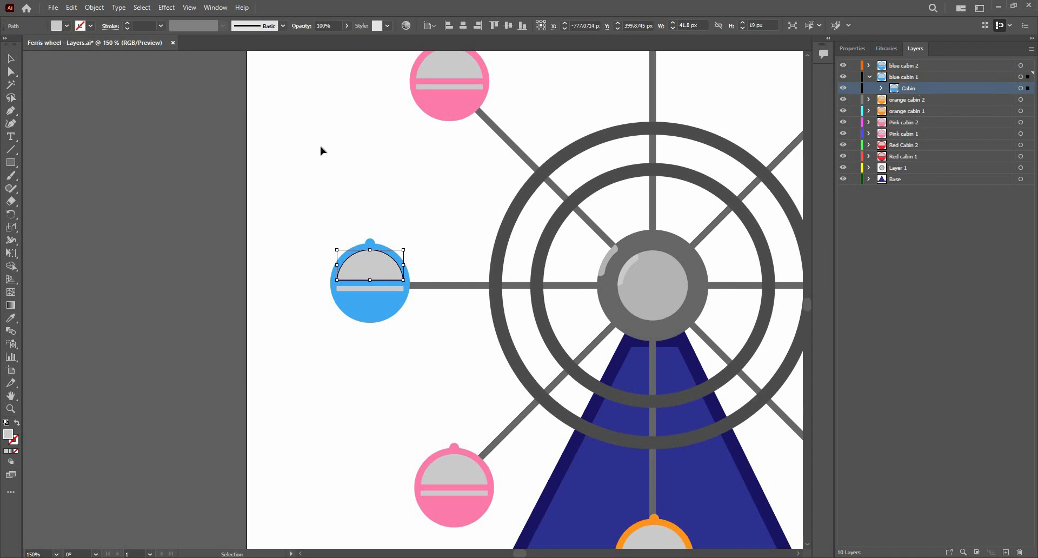
Ungroup the blue cabin on the wheel's left side.
left_click(358, 297)
right_click(423, 391)
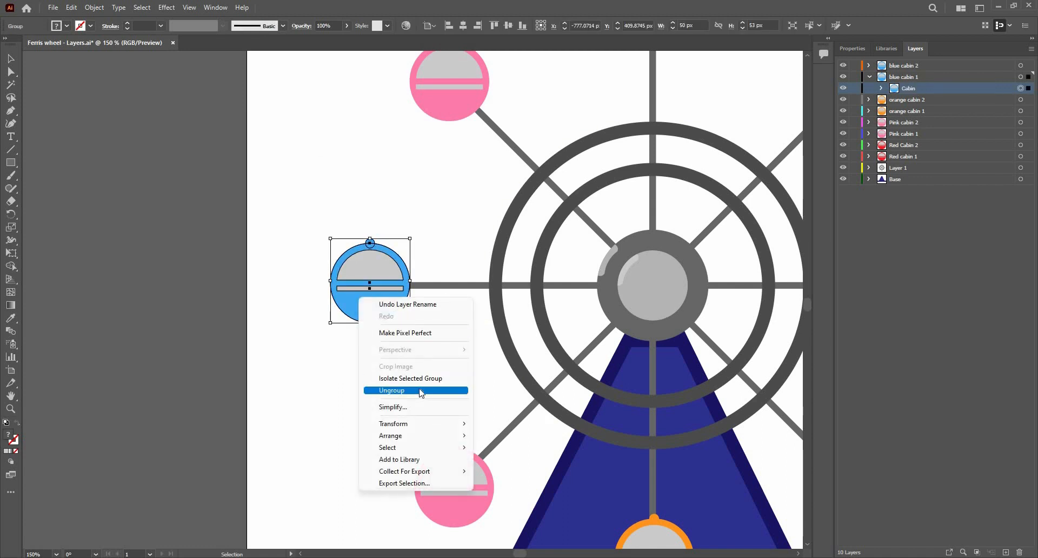
left_click(422, 390)
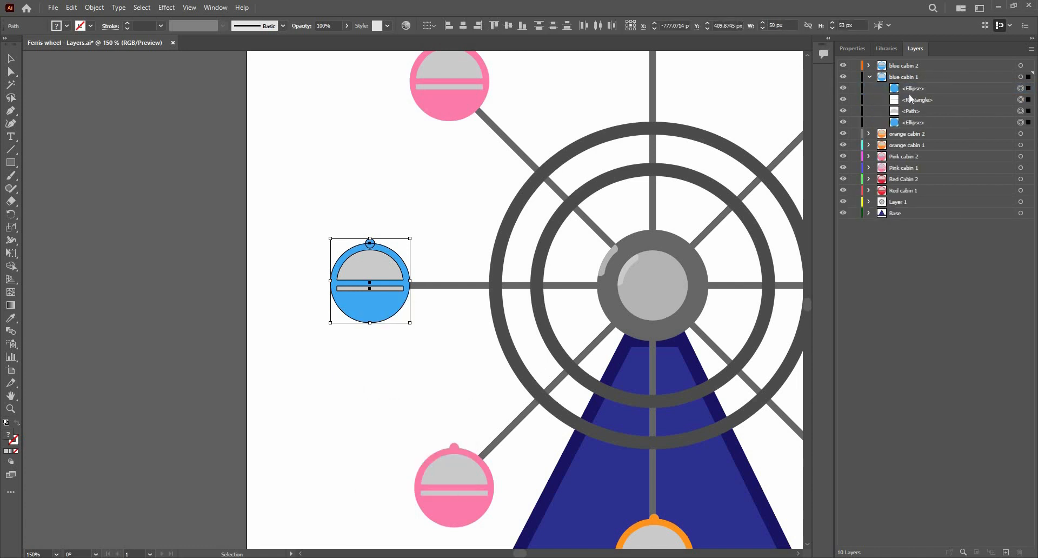
Undo the ungrouping and the renaming of the group in the blue cabin 1 layer, and deselect the artwork.
key("ctrl+z")
key("ctrl+z")
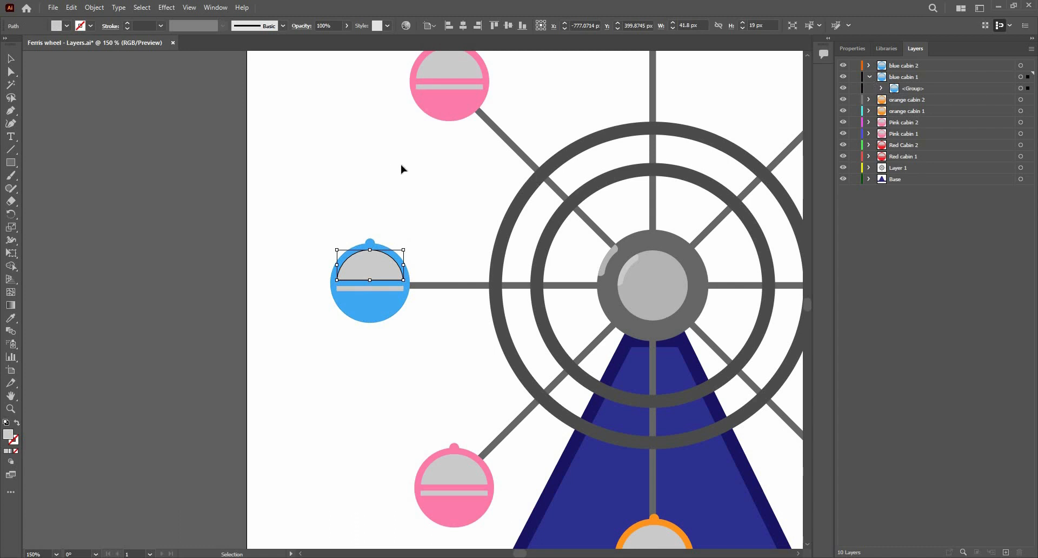
key("ctrl+shift+a")
Expand the group in the blue cabin 1 layer and select the cabin's large ellipse.
left_click(882, 89)
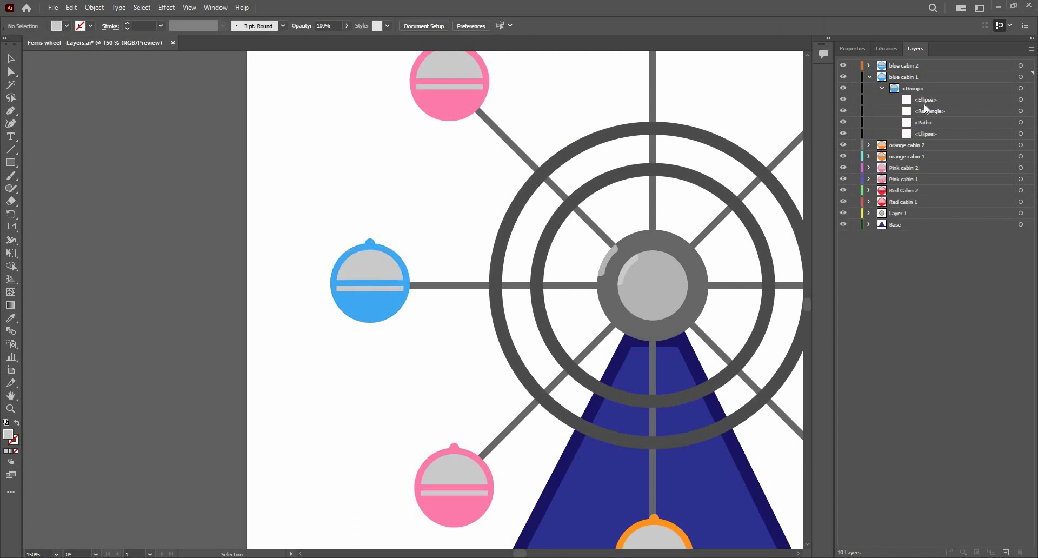
left_click(1020, 99)
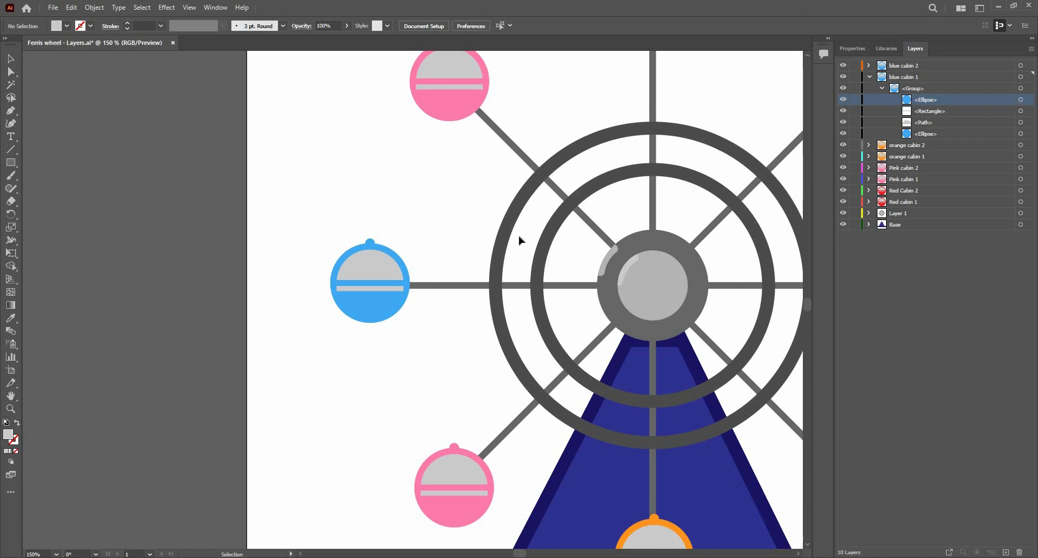
left_click(364, 316)
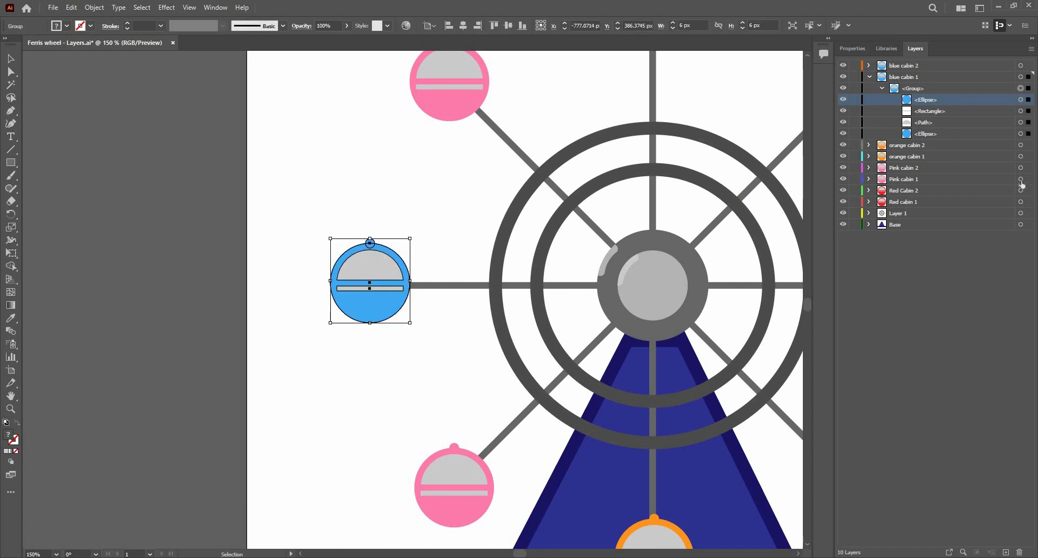
left_click(1010, 134)
left_click(1021, 134)
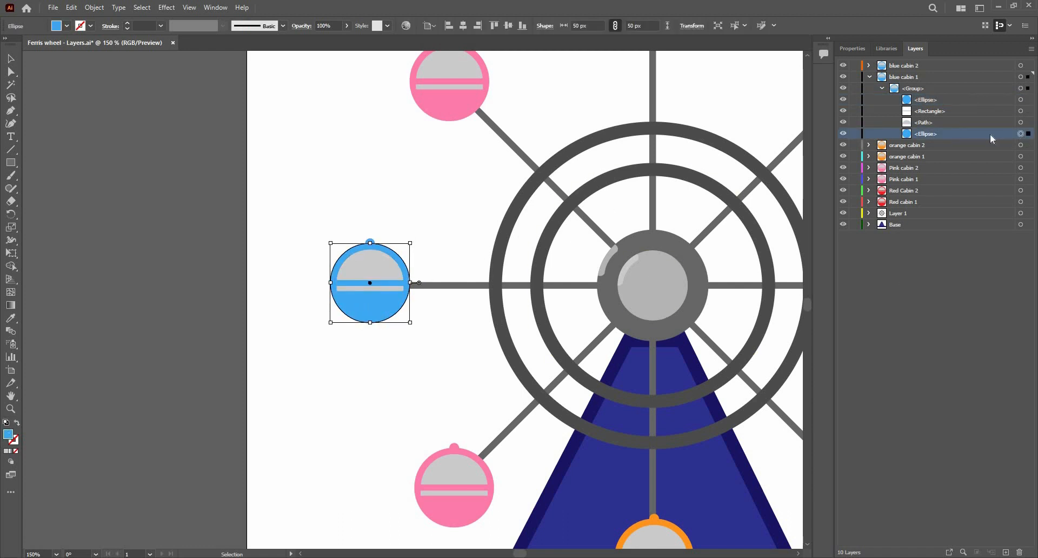
Try duplicating the cabin's large ellipse and moving the small top ellipse out of the group, undo both changes, and collapse the group.
left_click(1031, 49)
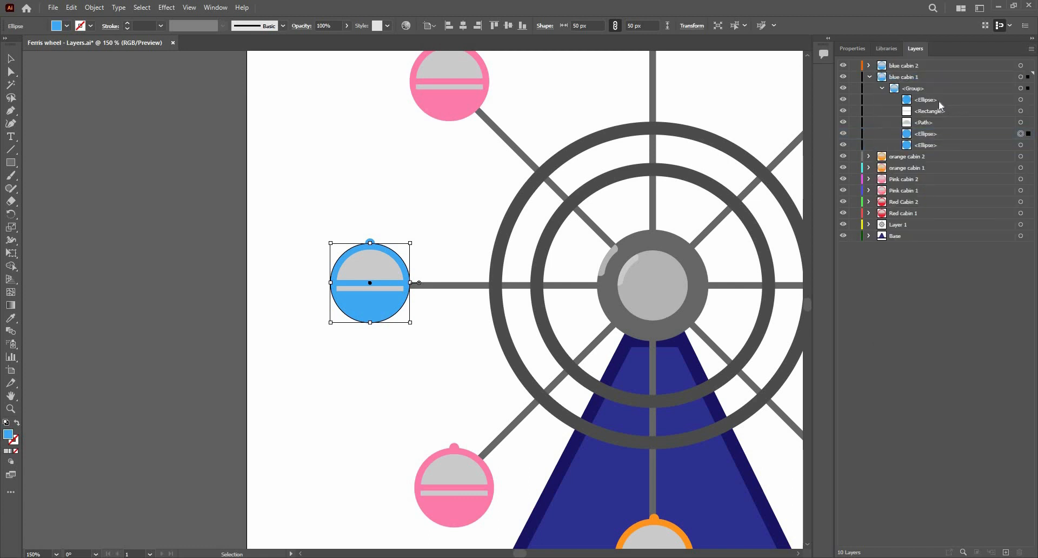
left_click(925, 102)
left_click_drag(915, 109, 930, 82)
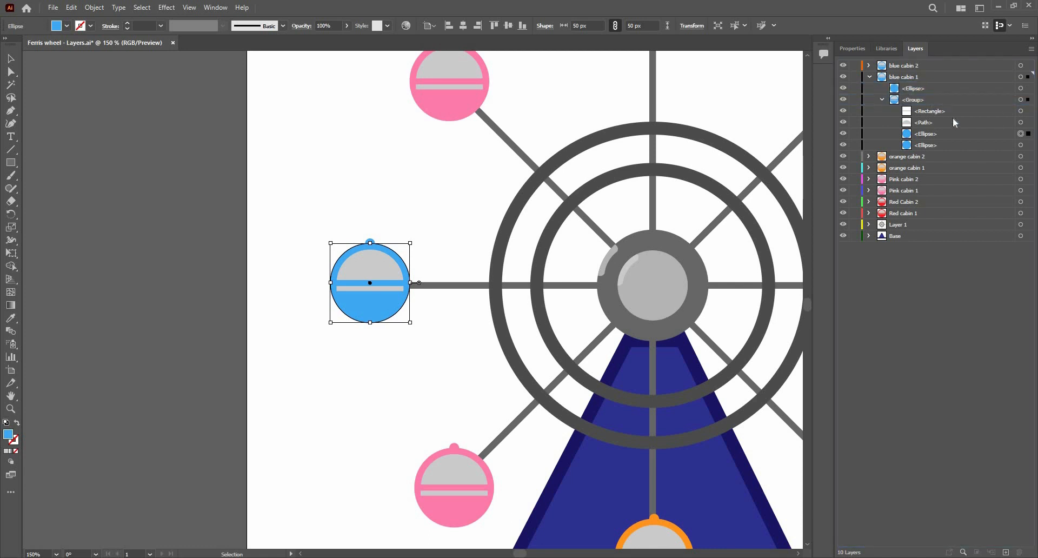
key("ctrl+z")
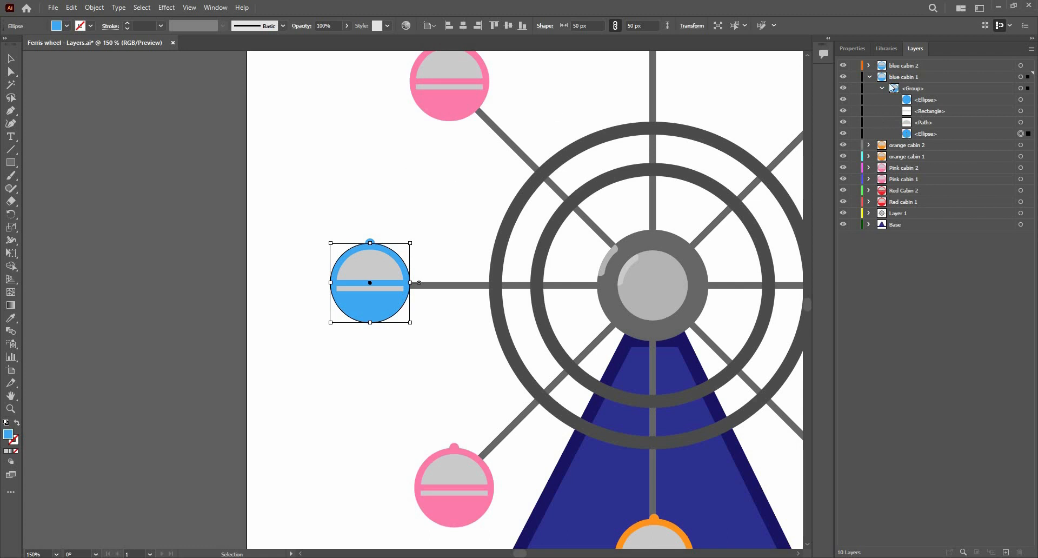
left_click(882, 89)
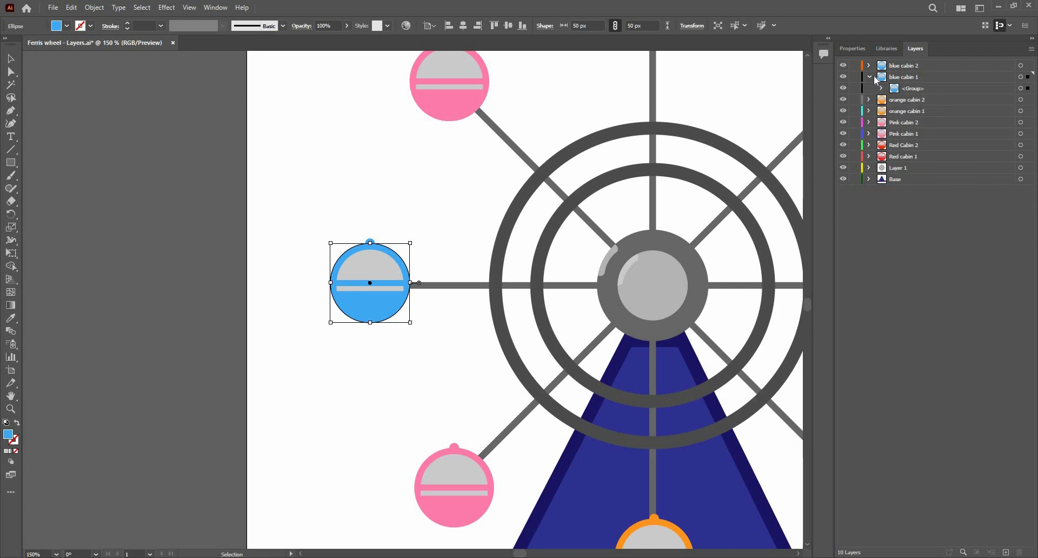
Select the entire Ferris wheel artwork across all layers and combine it into one group.
scroll(388, 251, "down", 4)
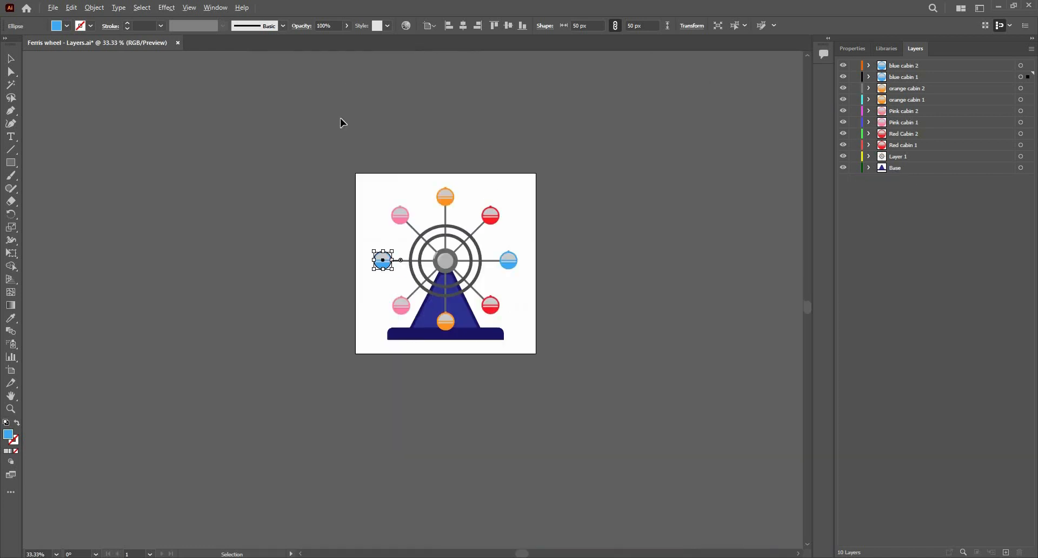
scroll(388, 245, "up", 2)
left_click_drag(336, 113, 676, 465)
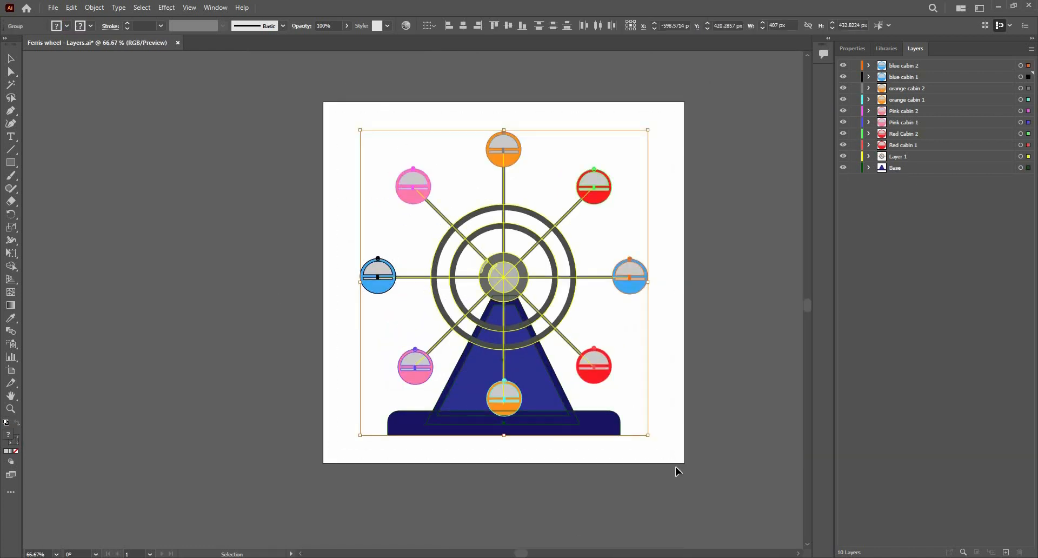
key("a")
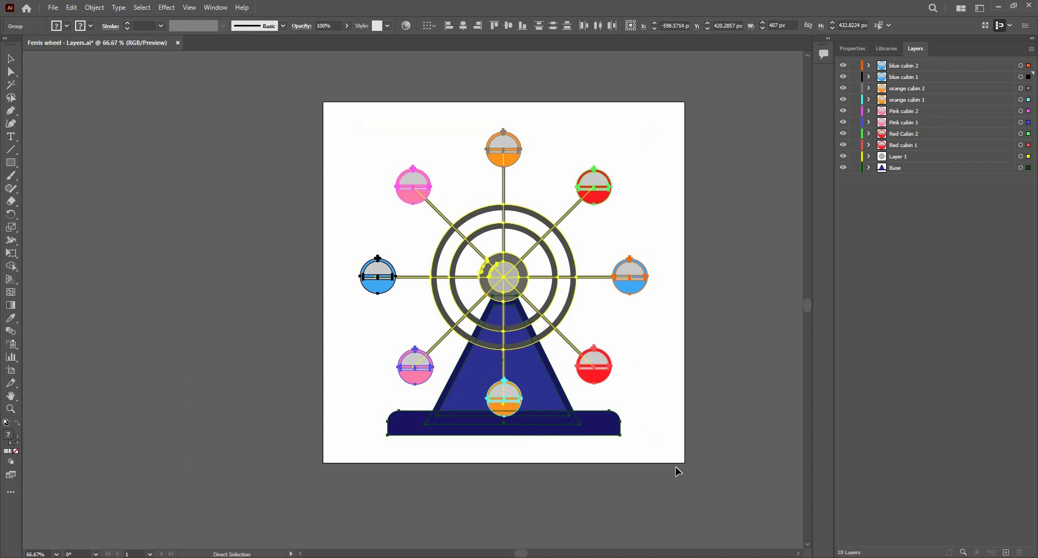
key("ctrl+g")
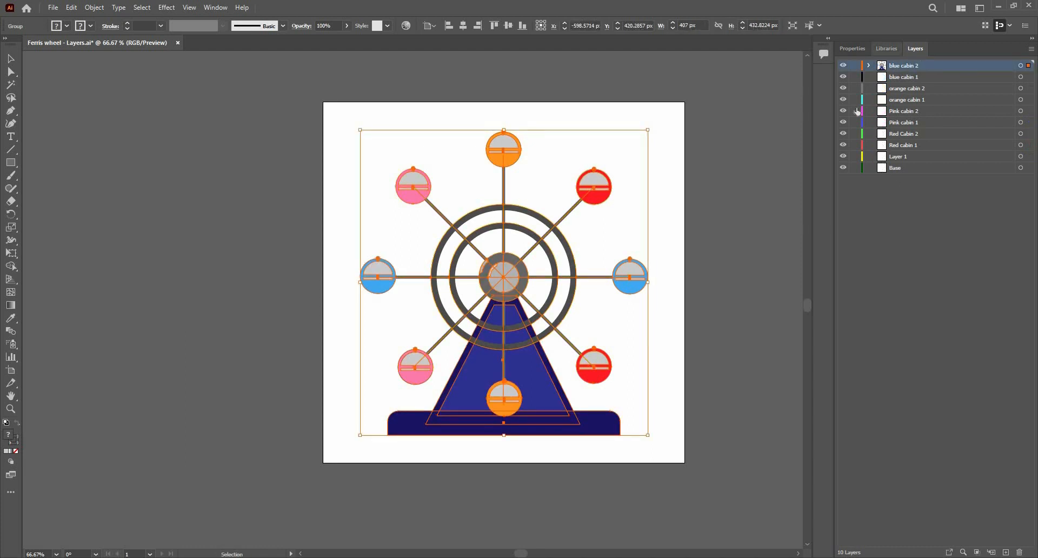
Expand the blue cabin 2 layer and its group to examine the nested groups, and undo the grouping of the whole artwork.
left_click(868, 66)
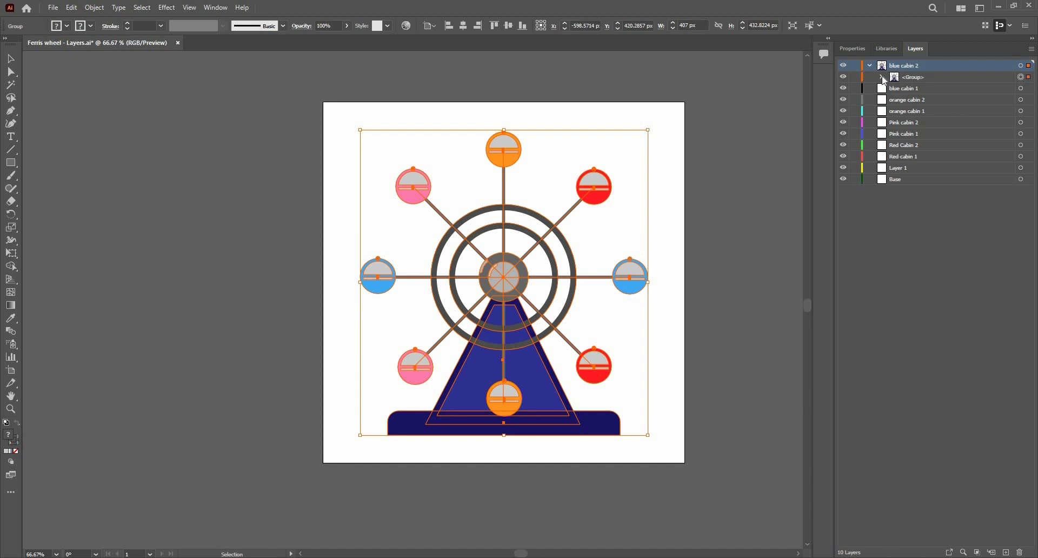
left_click(882, 77)
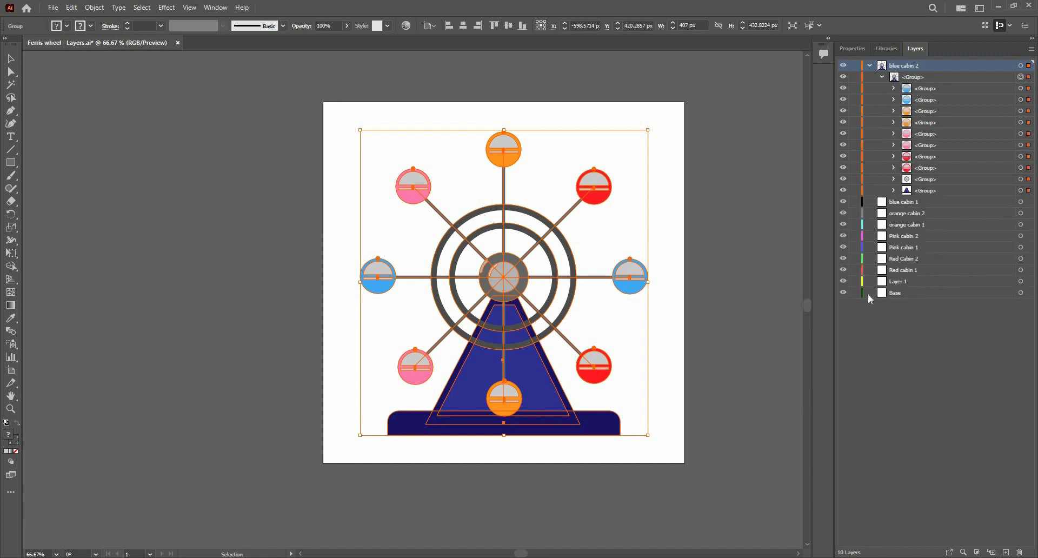
key("ctrl+z")
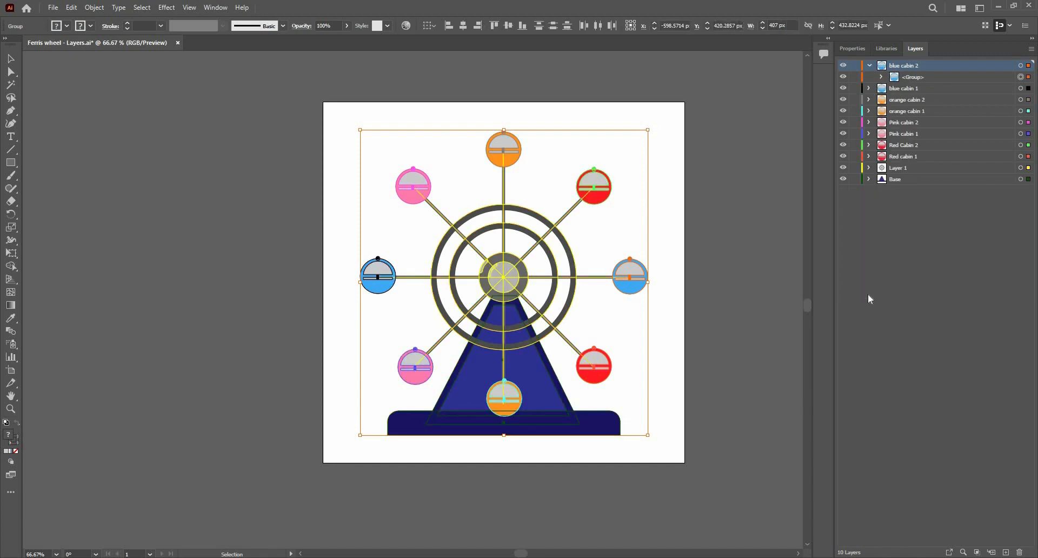
Collapse the blue cabin 2 layer and deselect all the artwork.
left_click(862, 68)
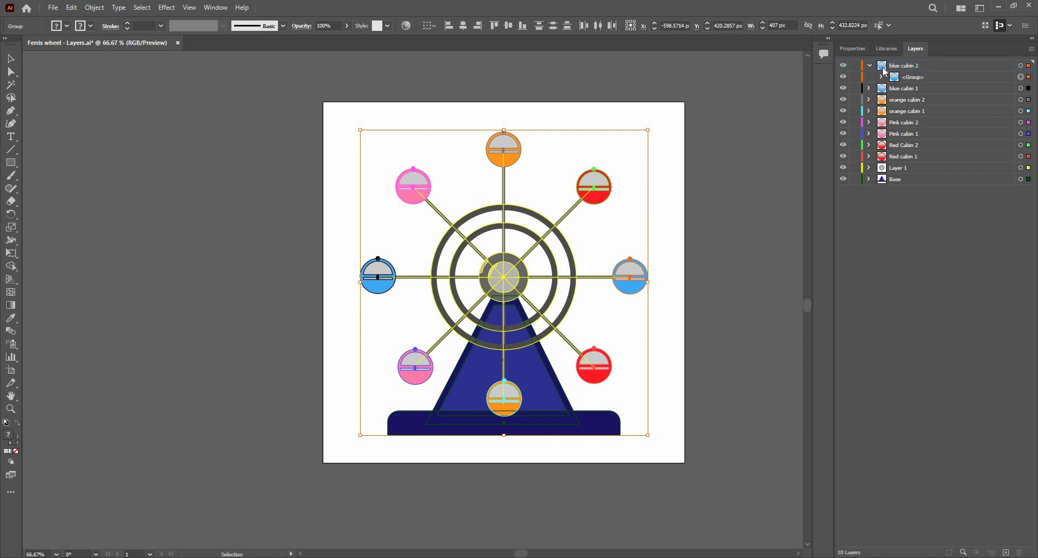
left_click(870, 66)
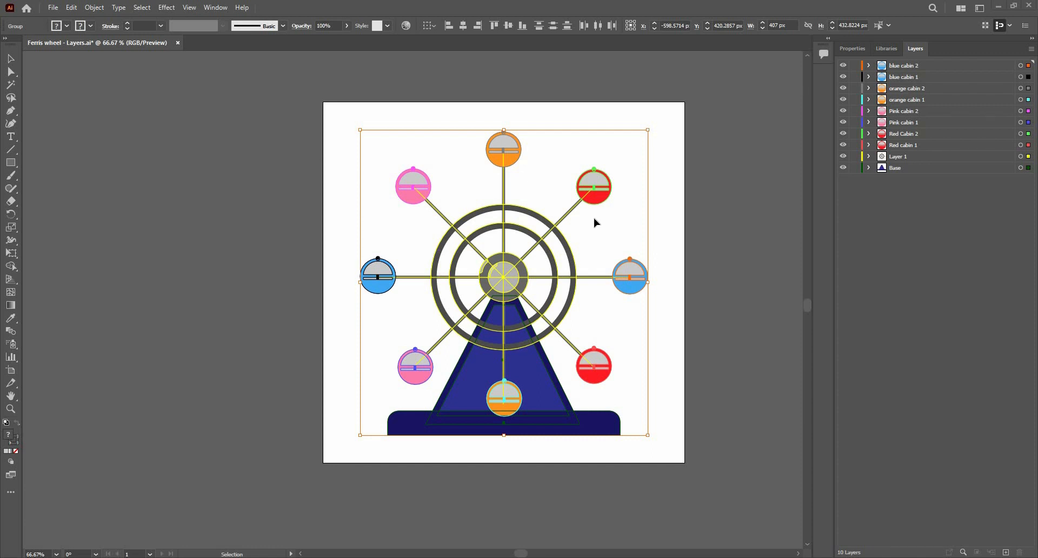
left_click(783, 229)
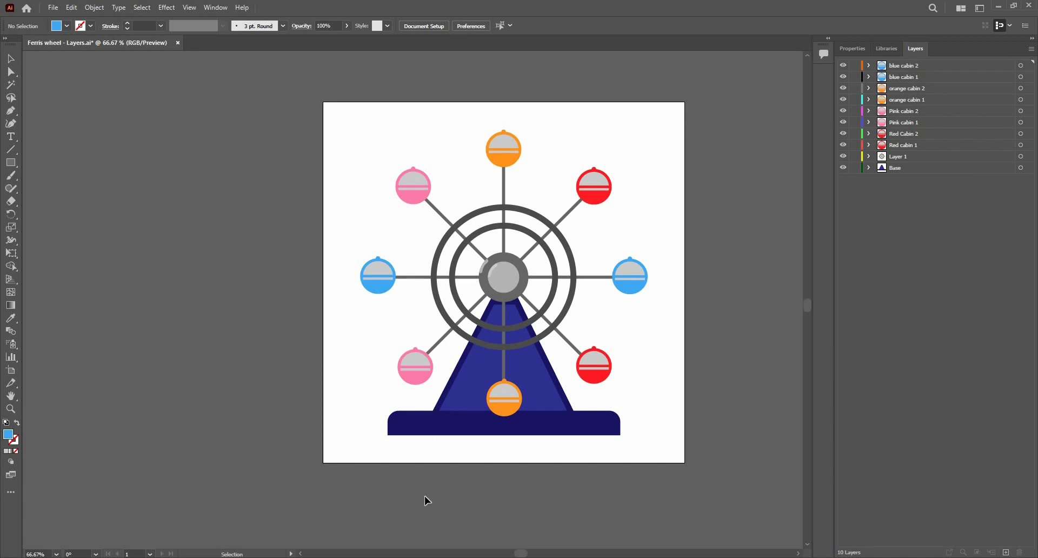
Switch to the + Resources folder in File Explorer and play the "Ferris wheel - After Effects" video full screen.
left_click(448, 557)
left_click(534, 502)
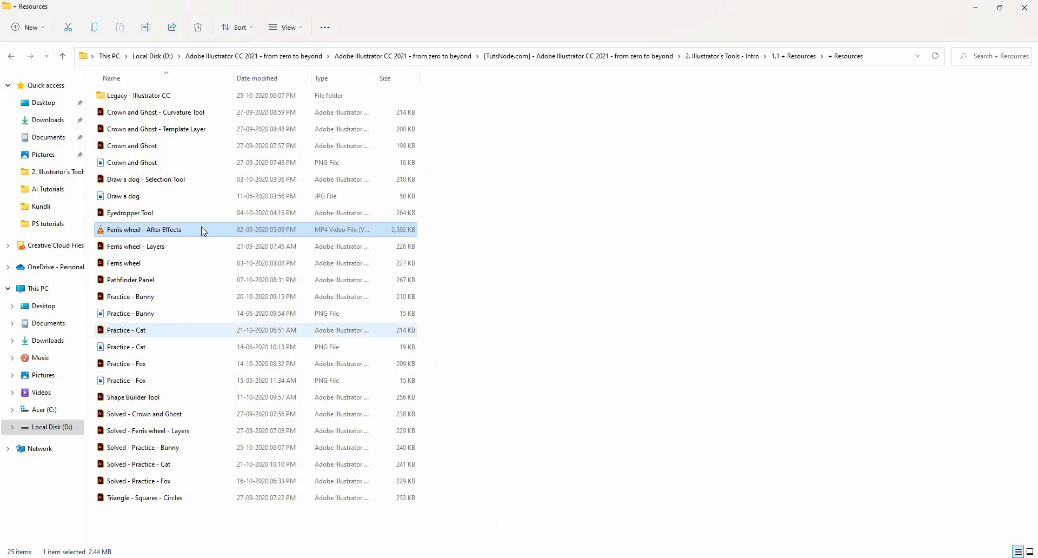
double_click(203, 229)
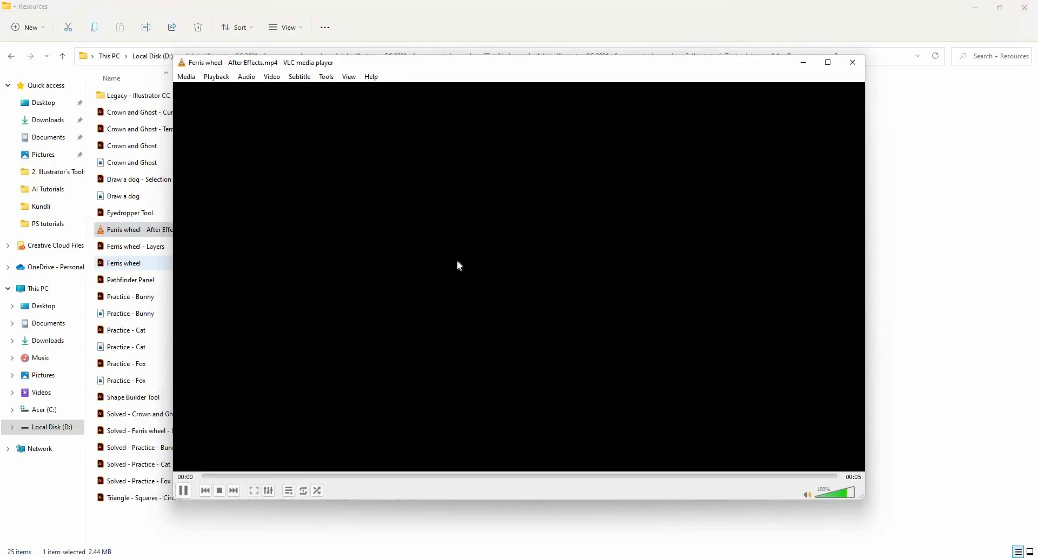
double_click(460, 265)
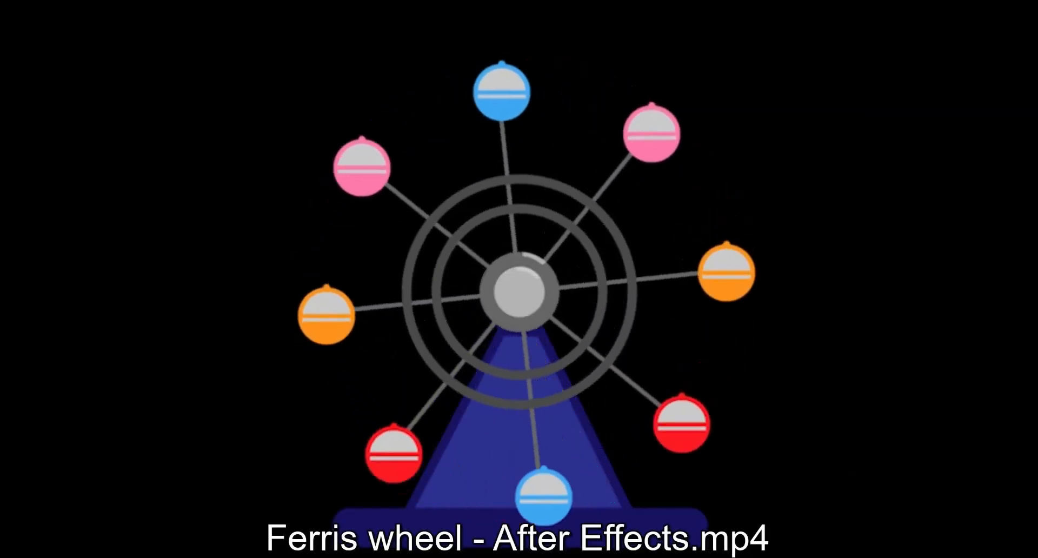